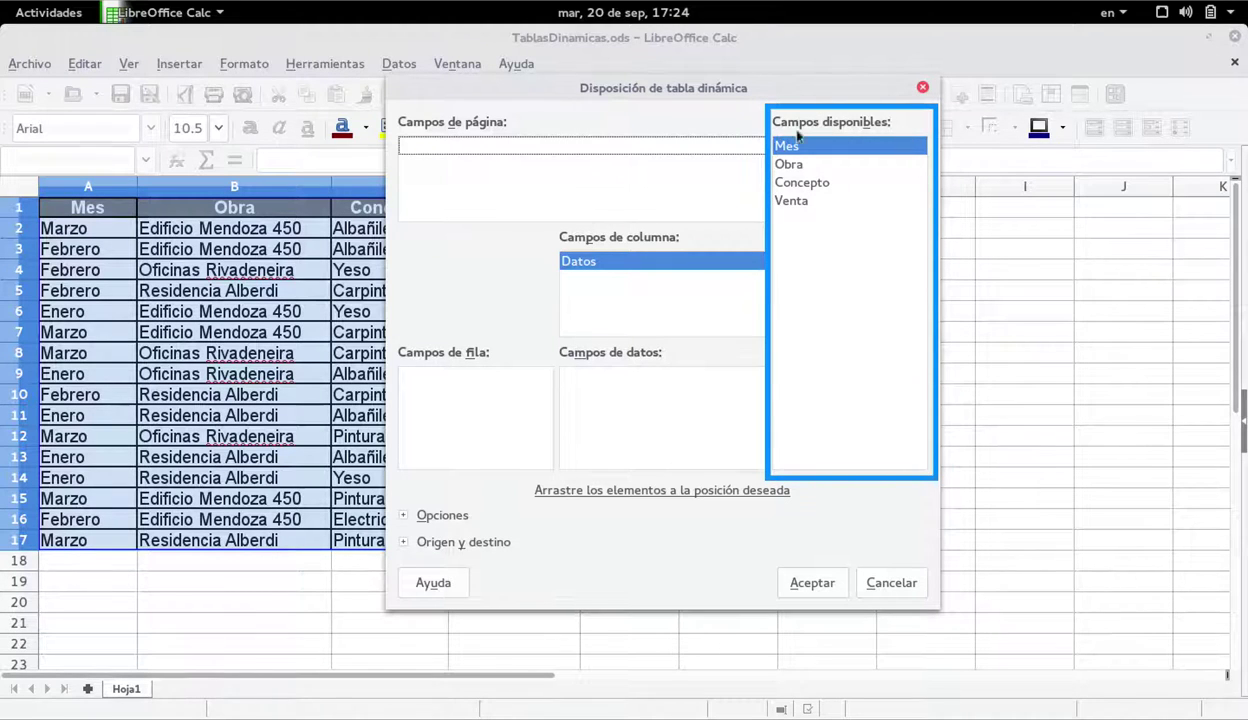
# Lay out the pivot table with Mes and Obra as column fields, Concepto as row field and Venta as summed data field.
pyautogui.moveTo(805, 88); pyautogui.dragTo(1020, 82)
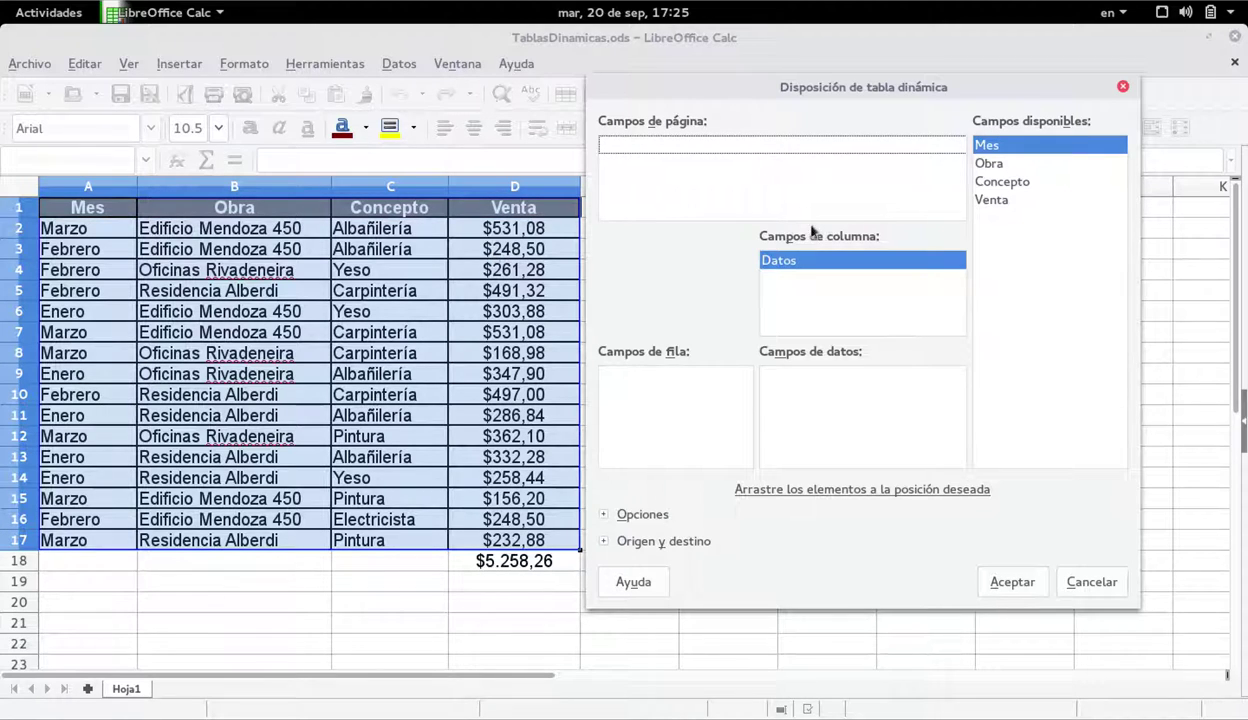
pyautogui.click(709, 121)
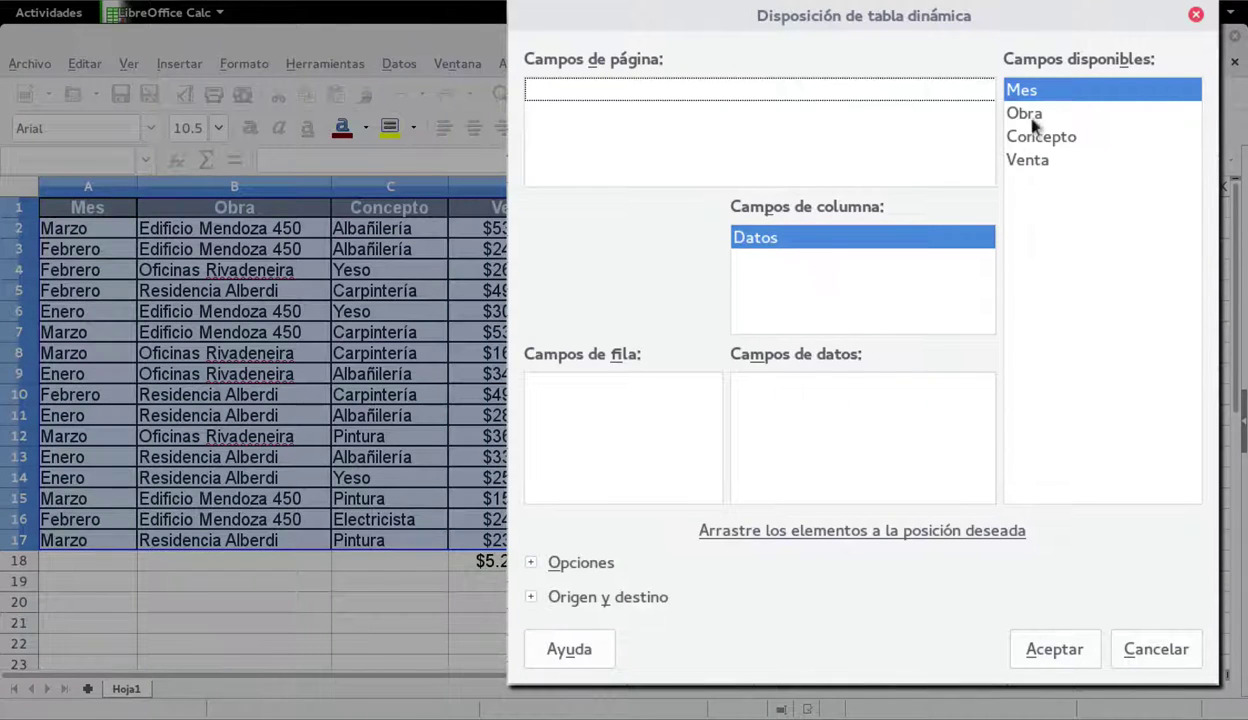
pyautogui.moveTo(1050, 95); pyautogui.dragTo(806, 260)
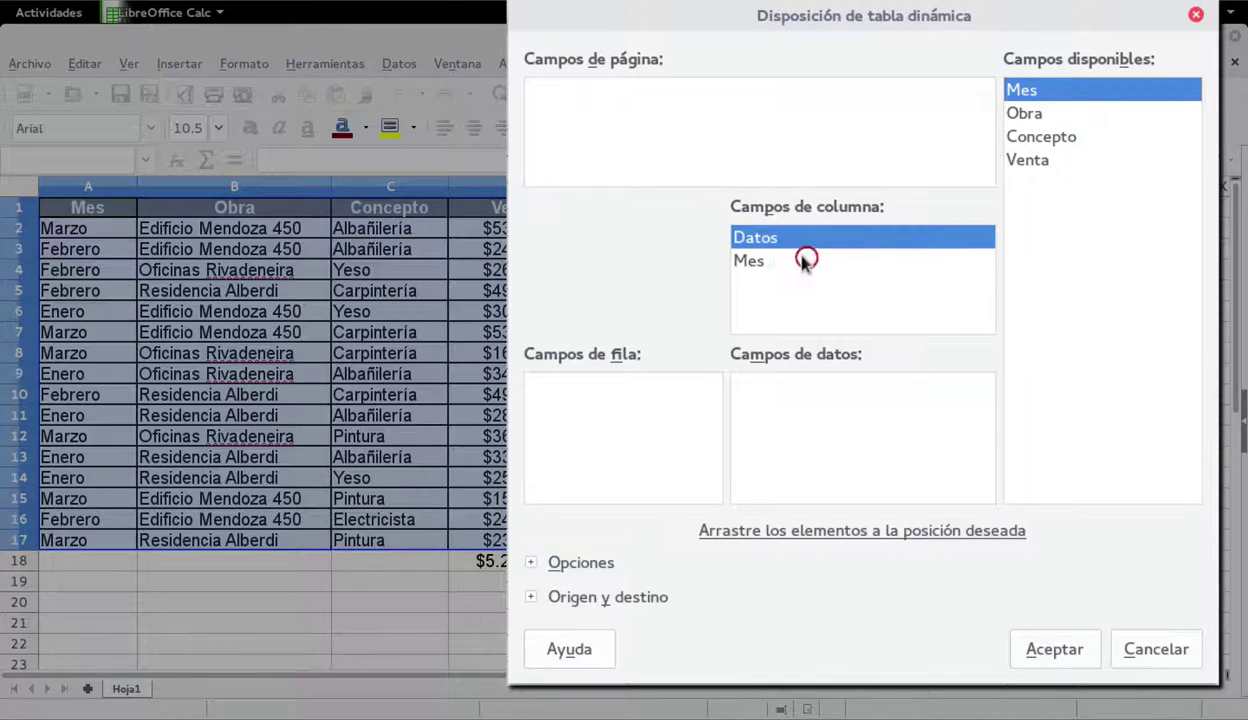
pyautogui.click(1040, 115)
pyautogui.moveTo(1042, 116); pyautogui.dragTo(820, 283)
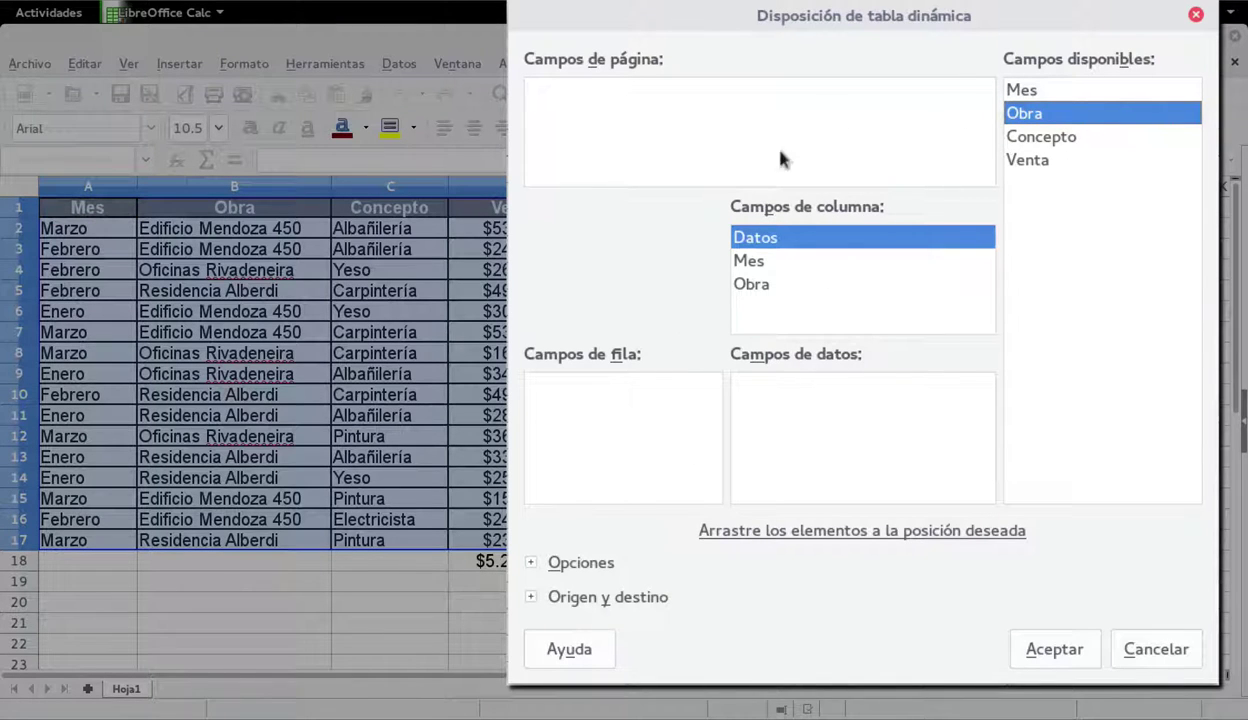
pyautogui.moveTo(1040, 137); pyautogui.dragTo(650, 393)
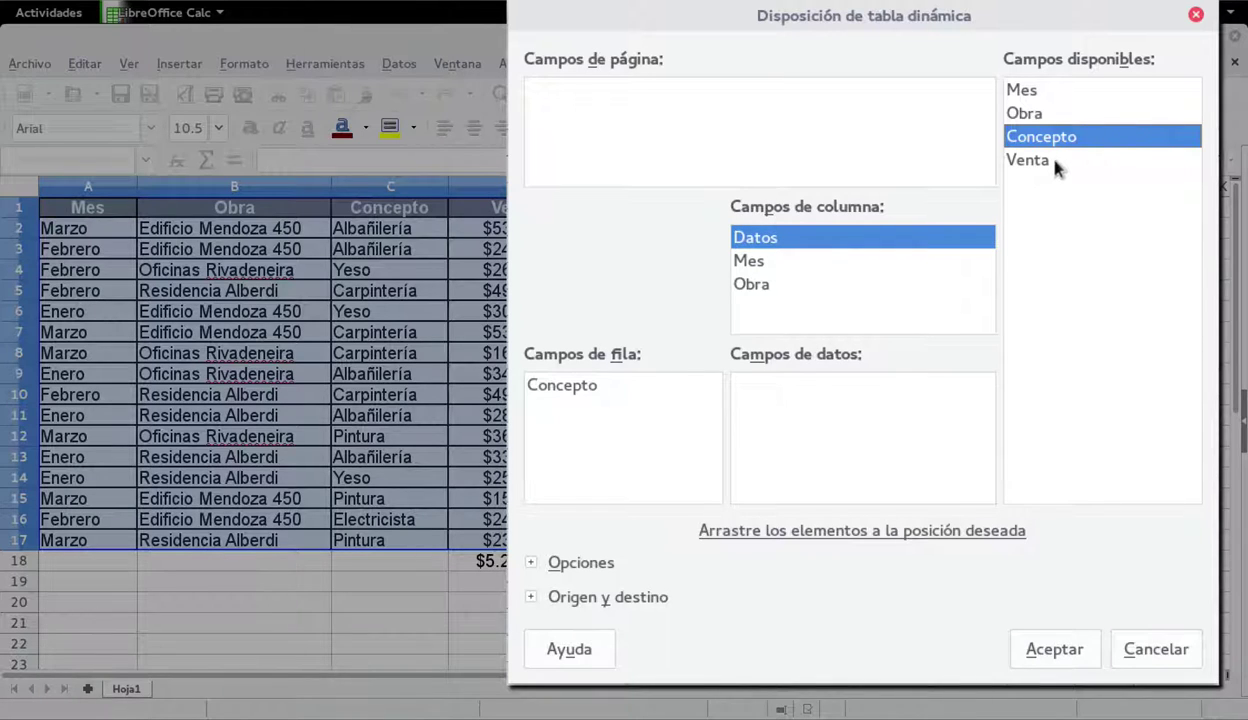
pyautogui.moveTo(1047, 162); pyautogui.dragTo(831, 414)
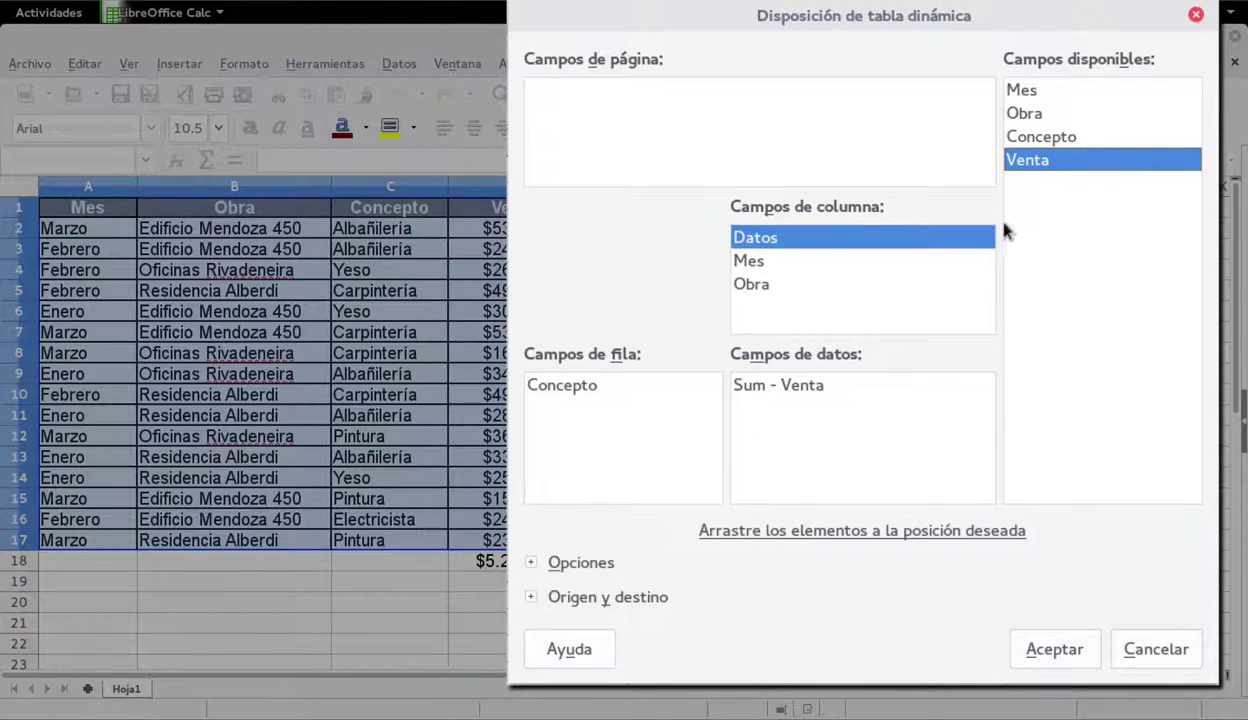
# Create the pivot table on a new sheet from source range $Hoja1.$A$1:$D$17, keeping the row and column totals.
pyautogui.click(531, 565)
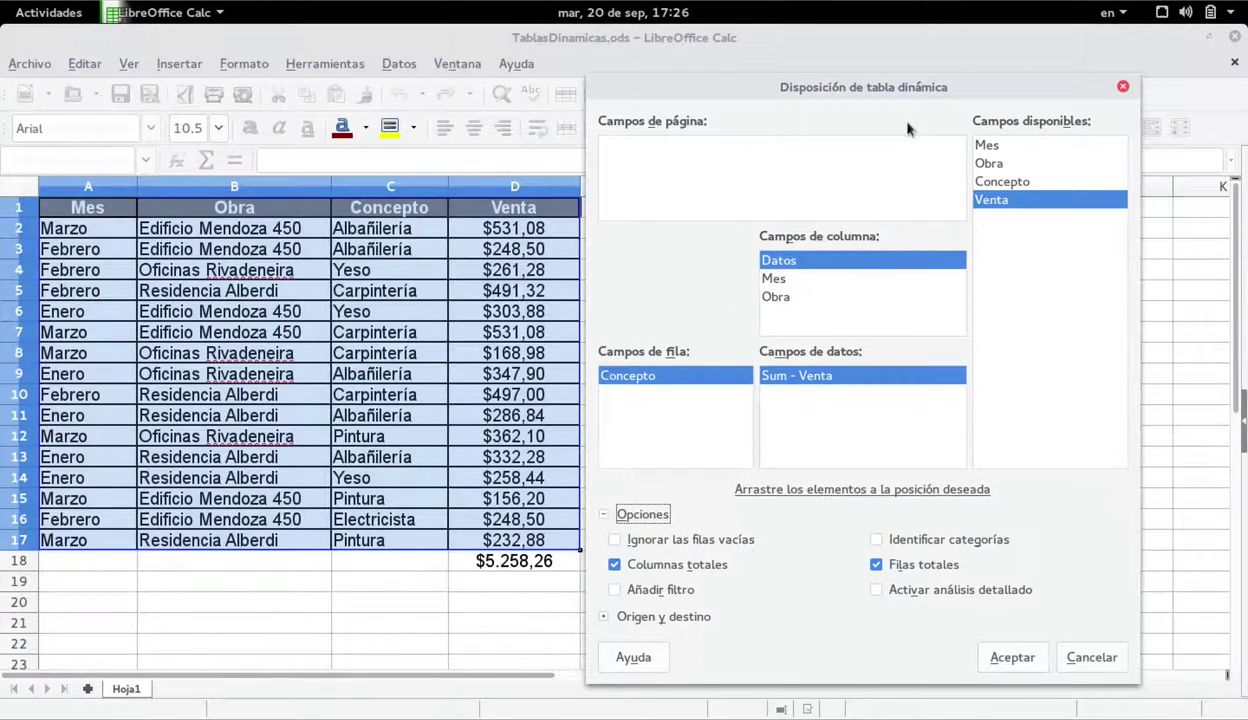
pyautogui.moveTo(872, 89); pyautogui.dragTo(645, 22)
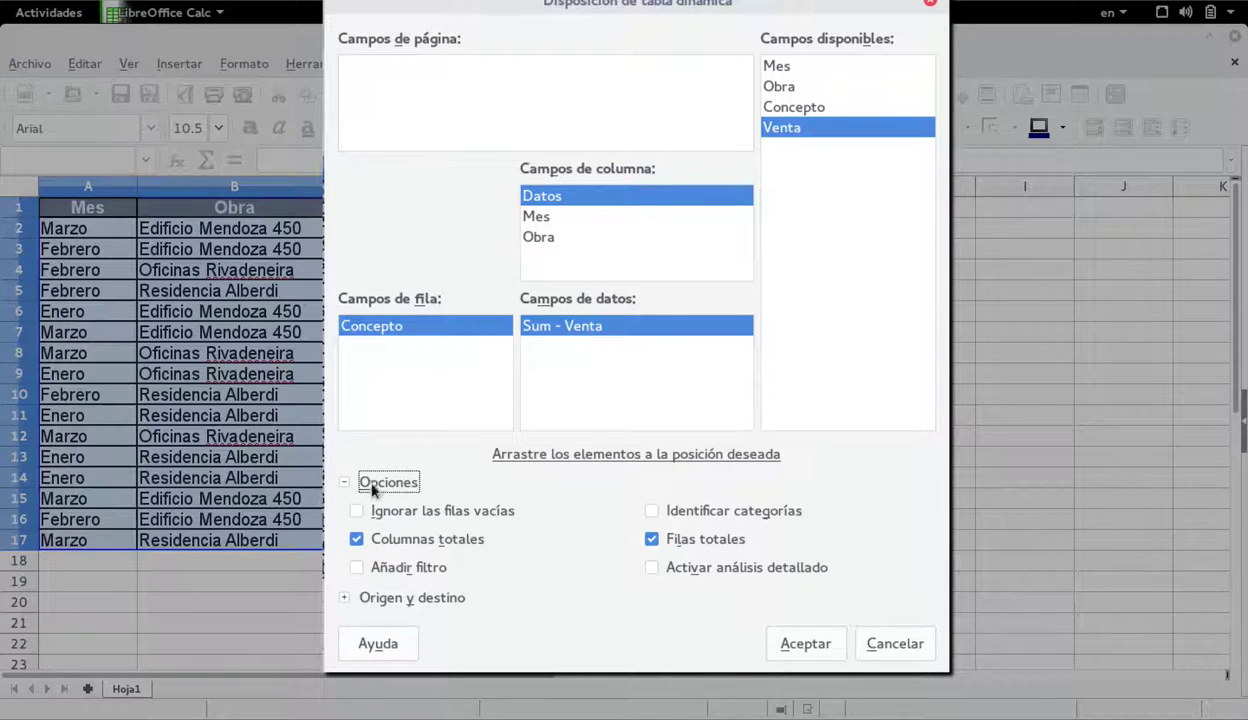
pyautogui.click(343, 598)
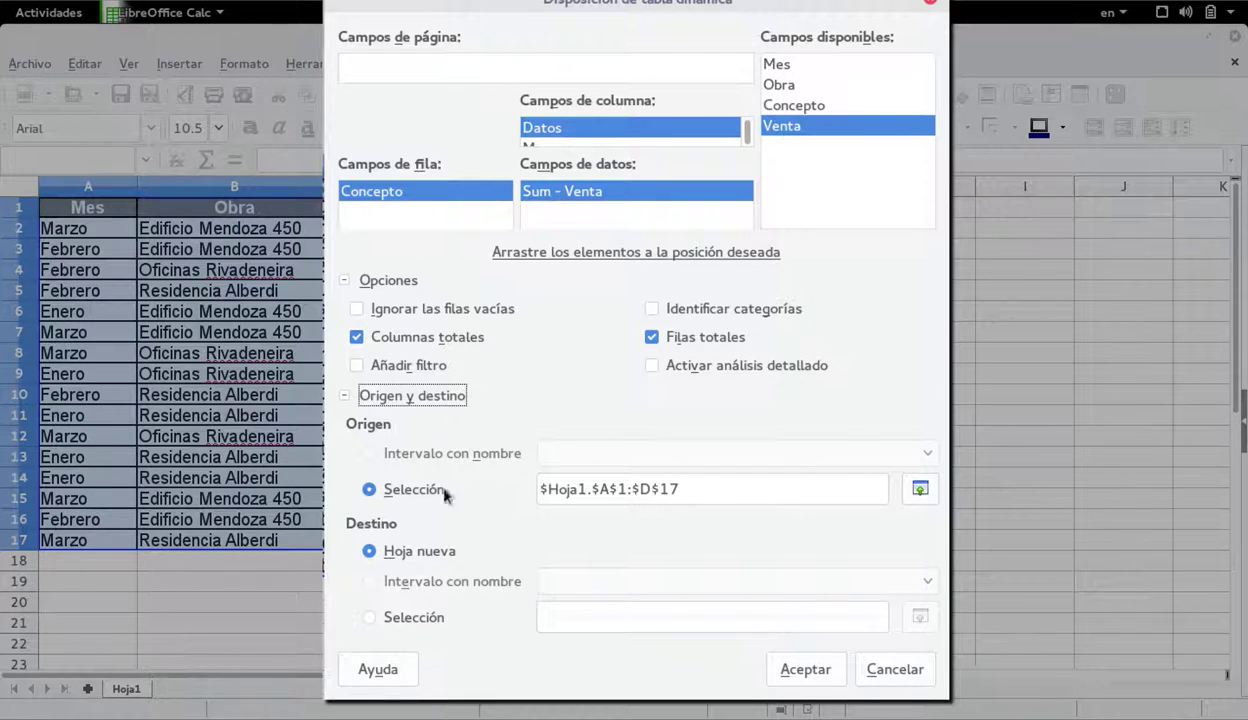
pyautogui.click(918, 490)
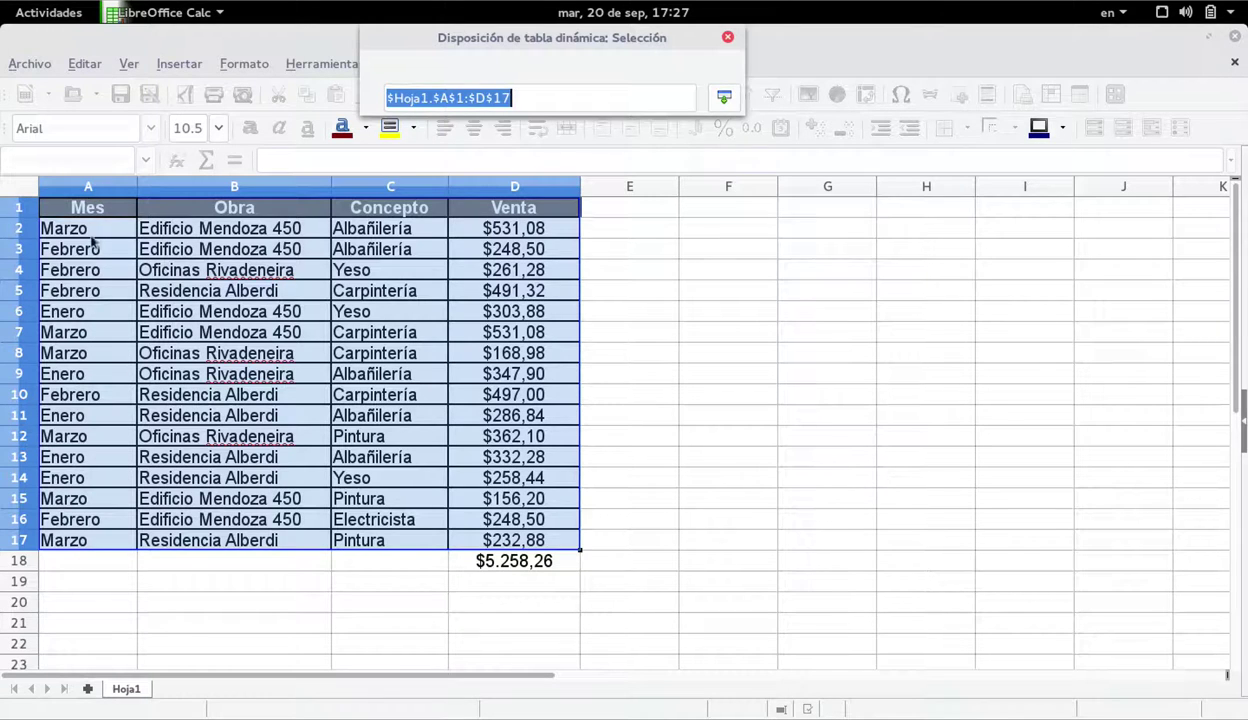
pyautogui.click(720, 98)
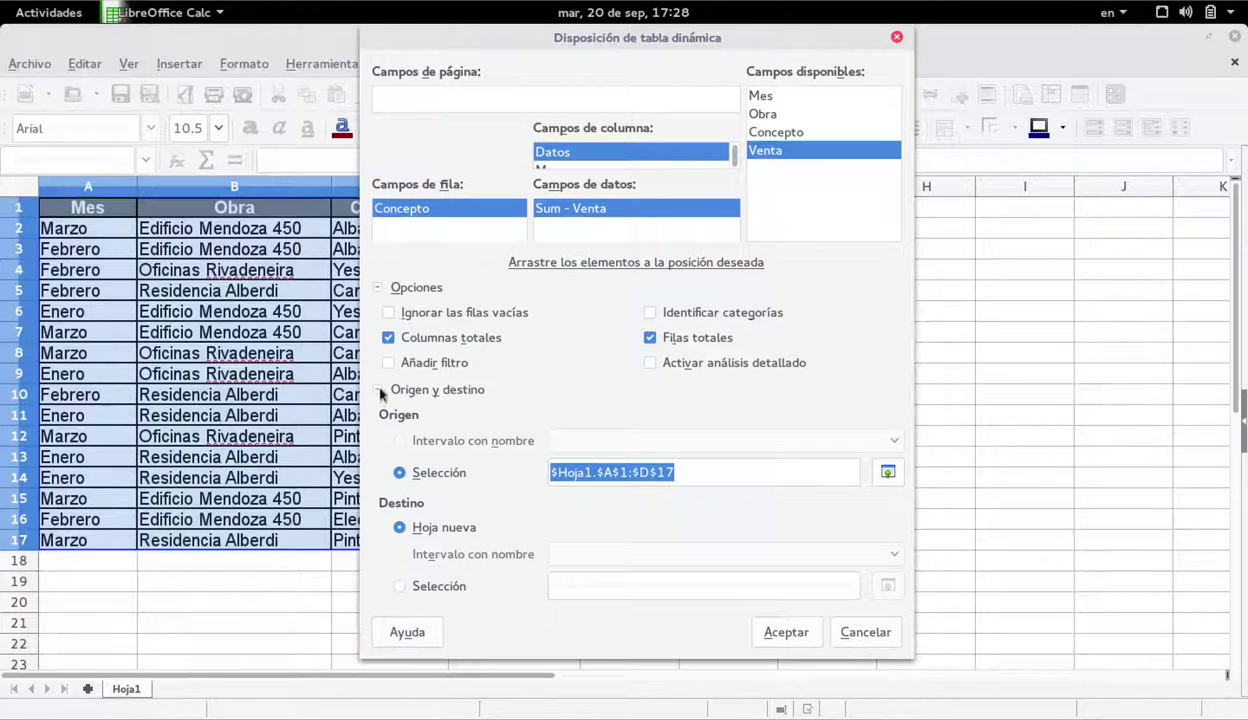
pyautogui.click(379, 391)
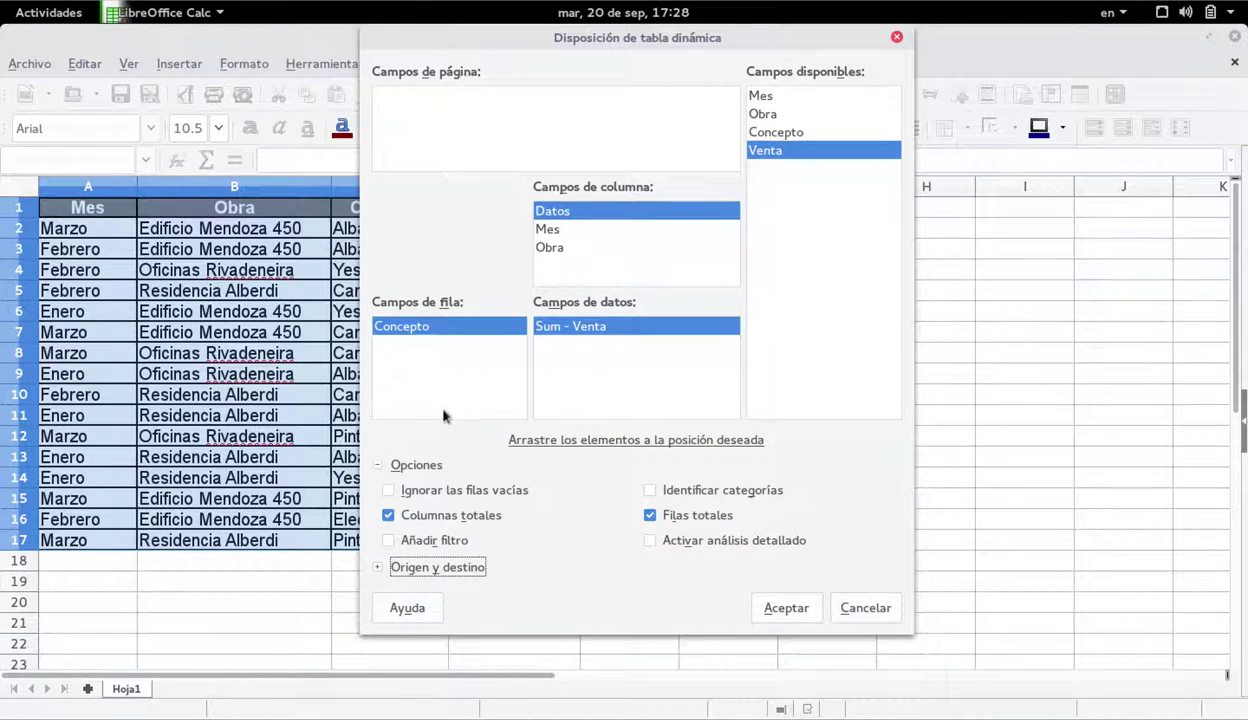
pyautogui.click(772, 604)
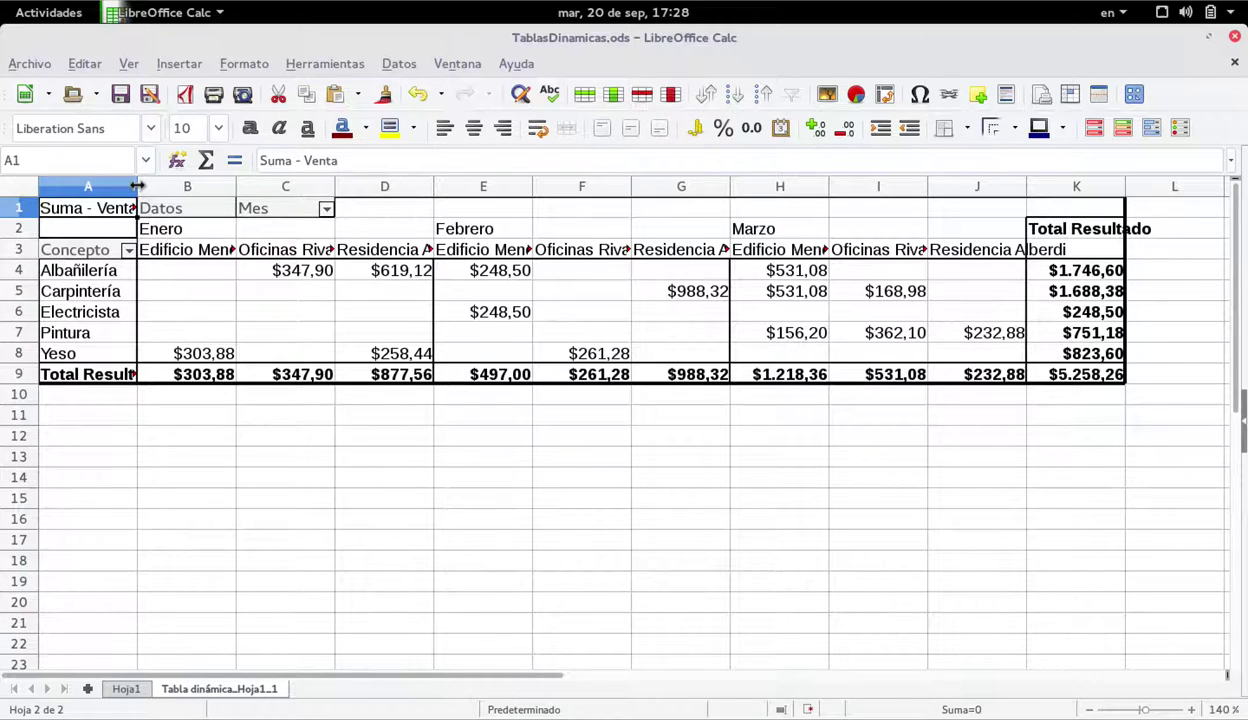
# Widen columns A to D of the pivot table sheet to fit their contents.
pyautogui.moveTo(138, 186)
pyautogui.mouseDown()
pyautogui.moveTo(165, 186)
pyautogui.moveTo(149, 186)
pyautogui.mouseUp()
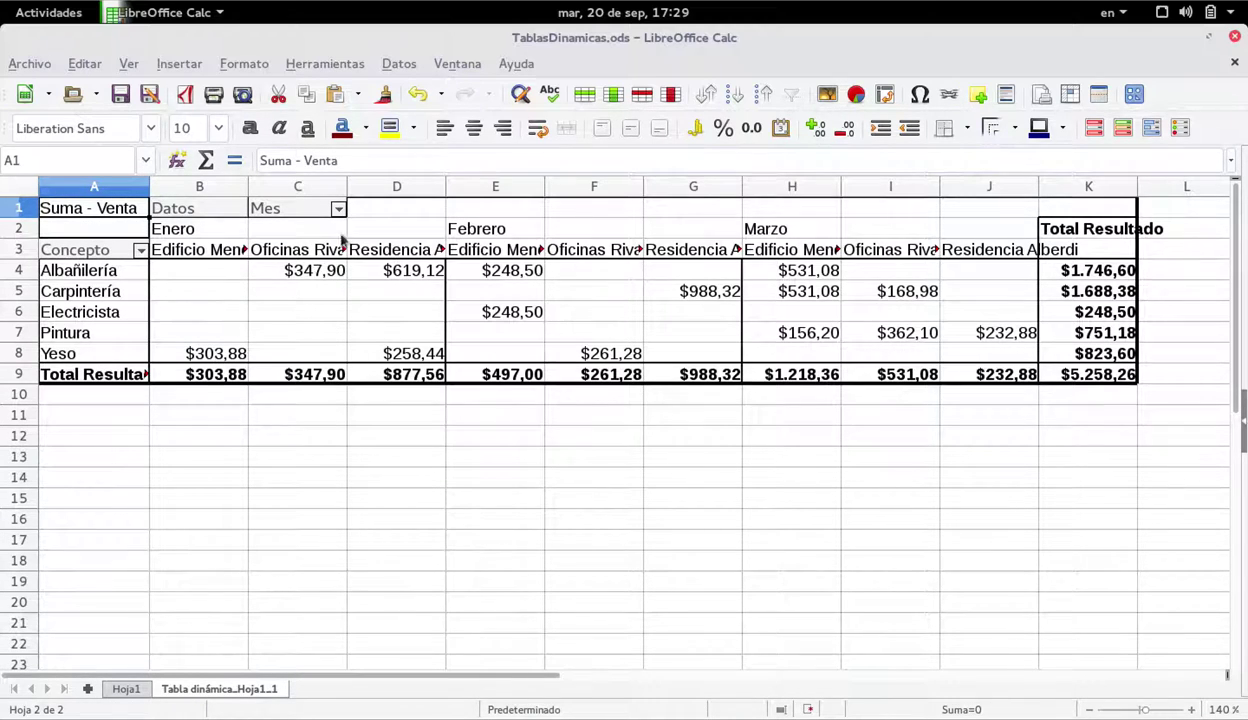
pyautogui.doubleClick(343, 185)
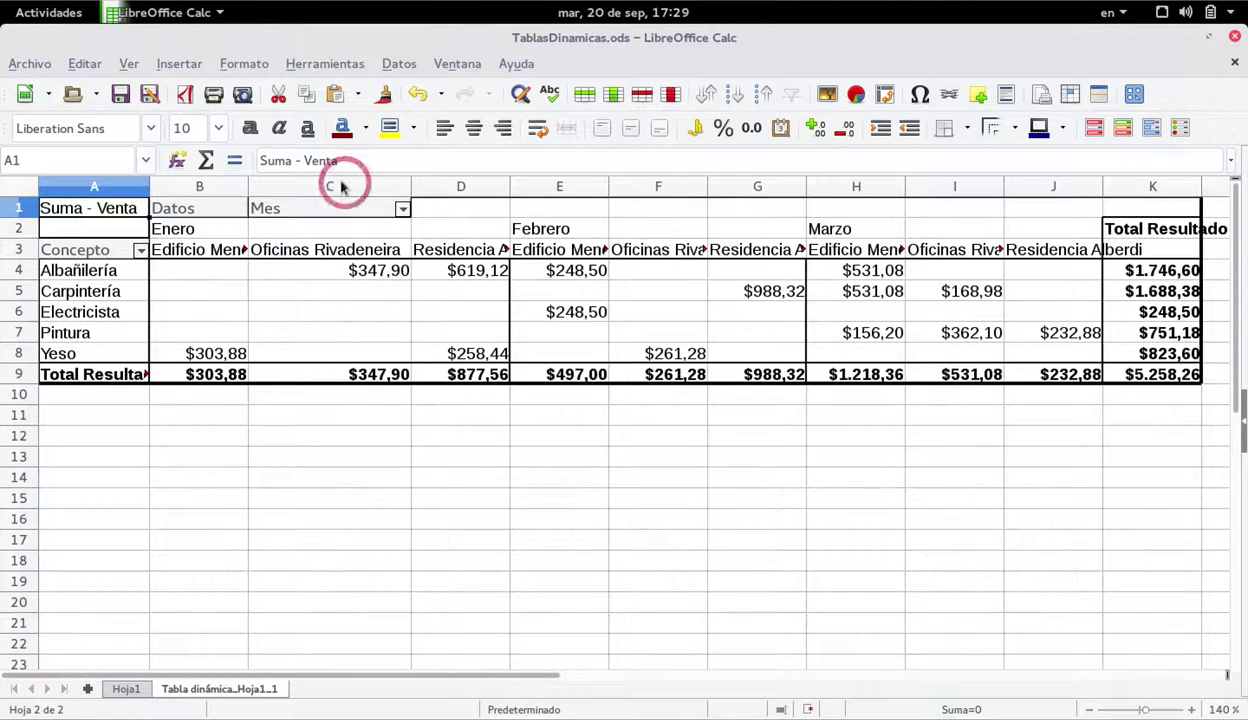
pyautogui.doubleClick(508, 186)
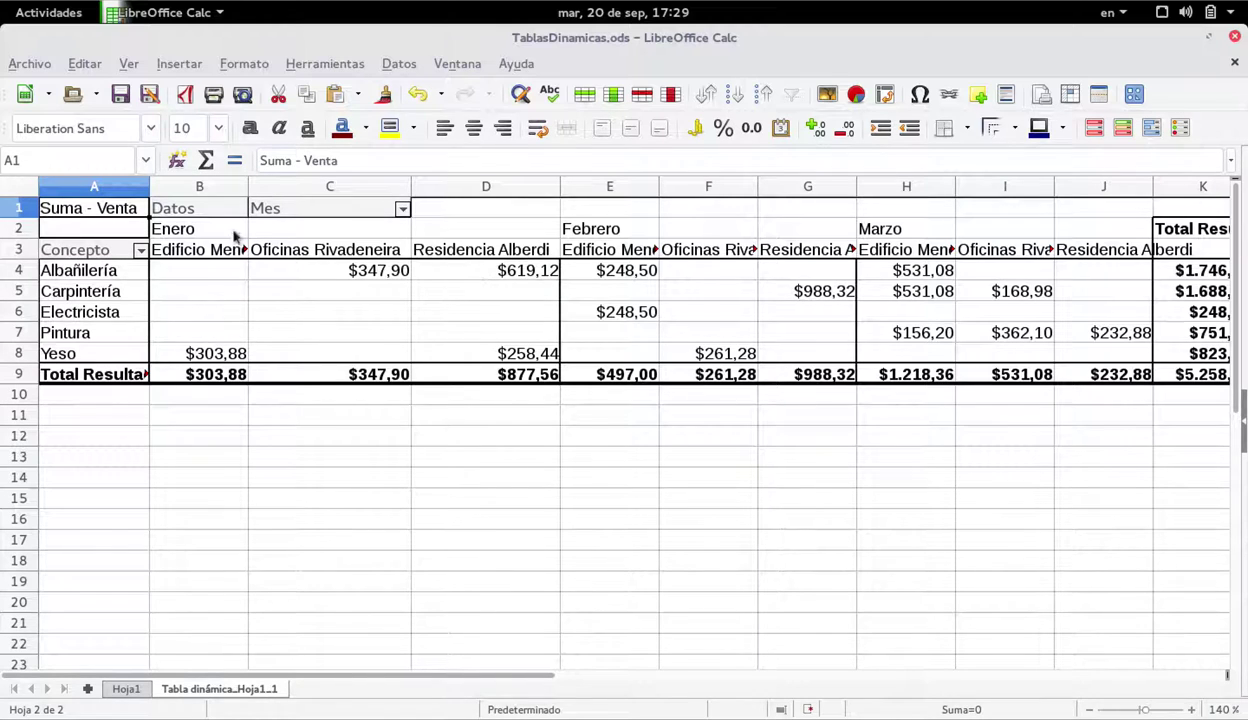
pyautogui.doubleClick(246, 186)
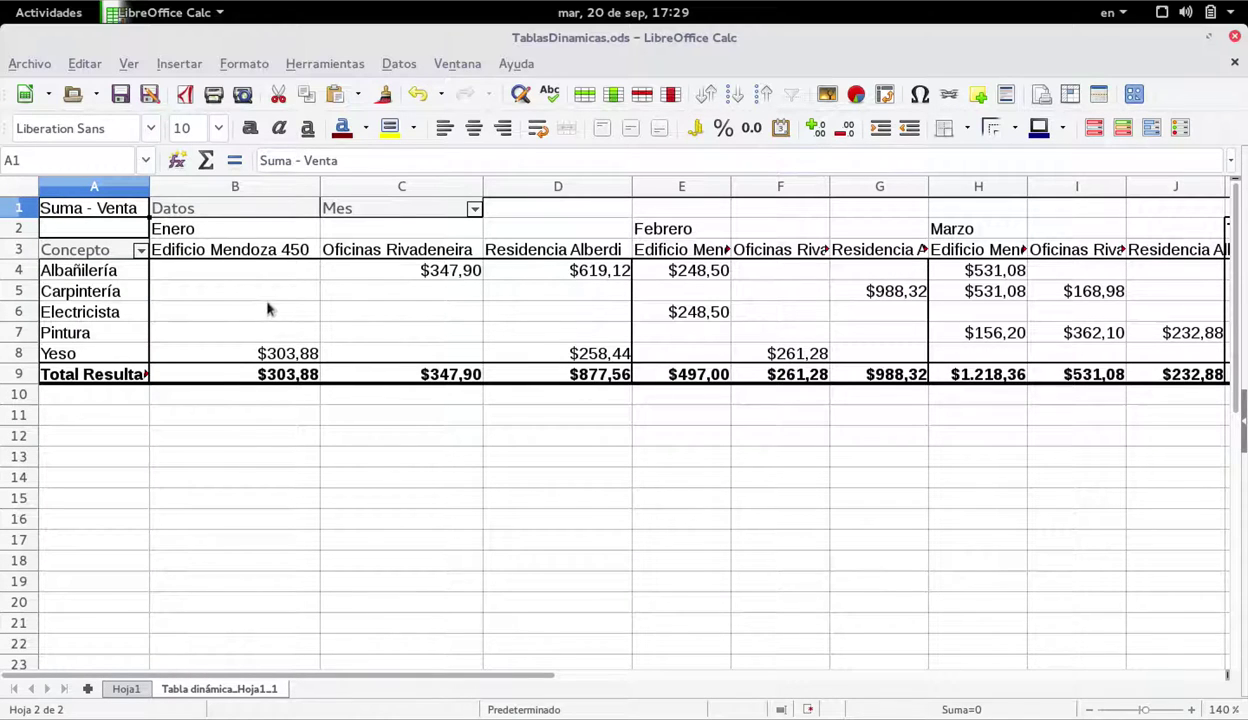
pyautogui.doubleClick(149, 188)
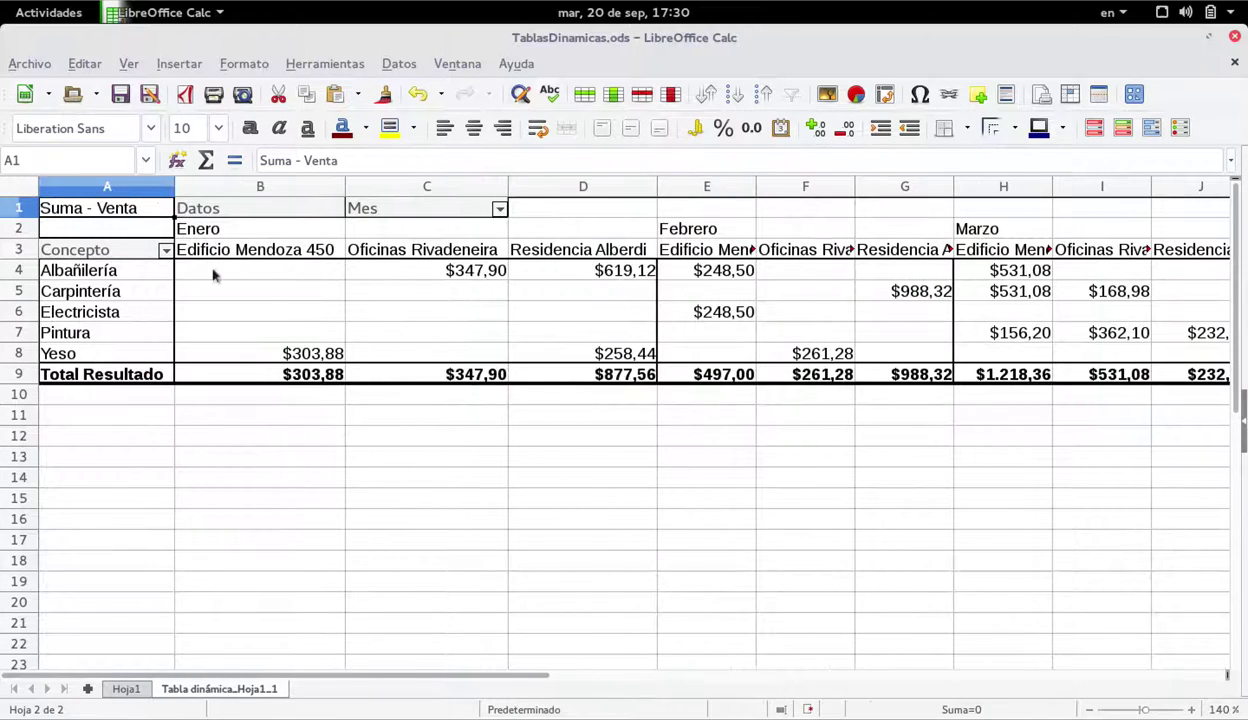
# Fit the widths of columns E to J to the full work names under Febrero and Marzo.
pyautogui.scroll(-2, 318, 300)
pyautogui.scroll(2, 340, 300)
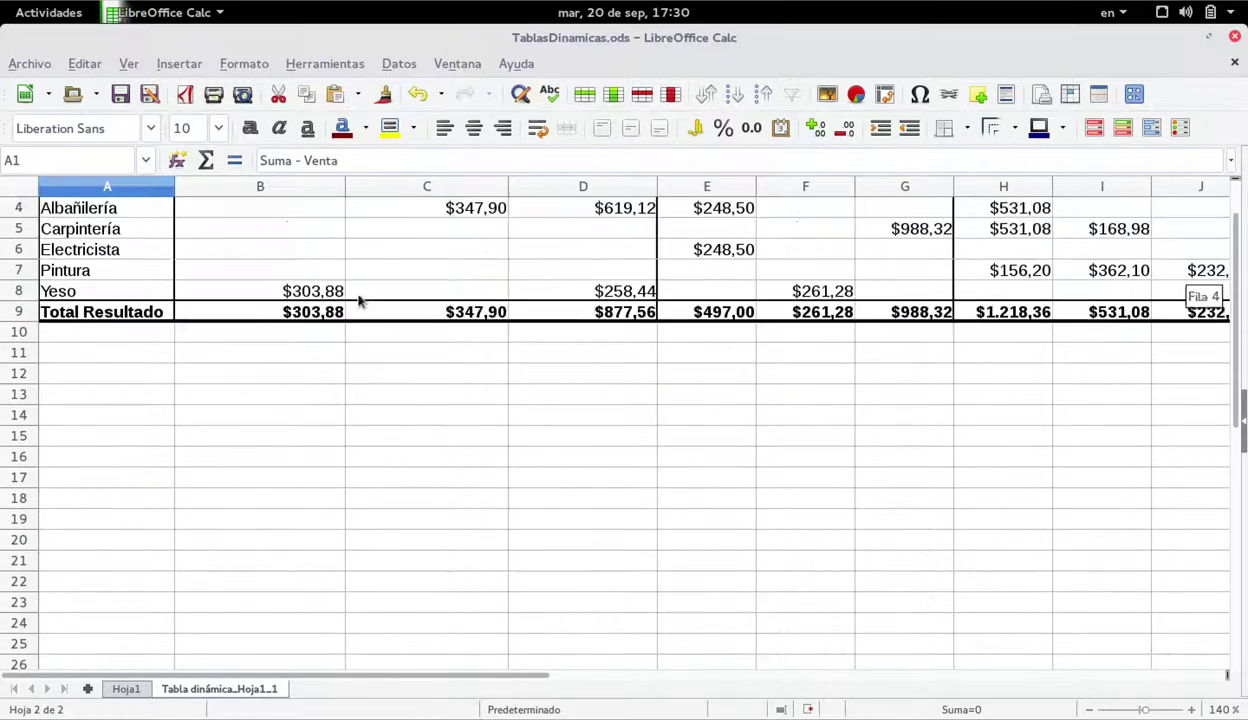
pyautogui.click(381, 311)
pyautogui.press('Right')
pyautogui.press('Right')
pyautogui.press('Right')
pyautogui.press('Right')
pyautogui.press('Right')
pyautogui.press('Right')
pyautogui.press('Right')
pyautogui.press('Right')
pyautogui.press('Right')
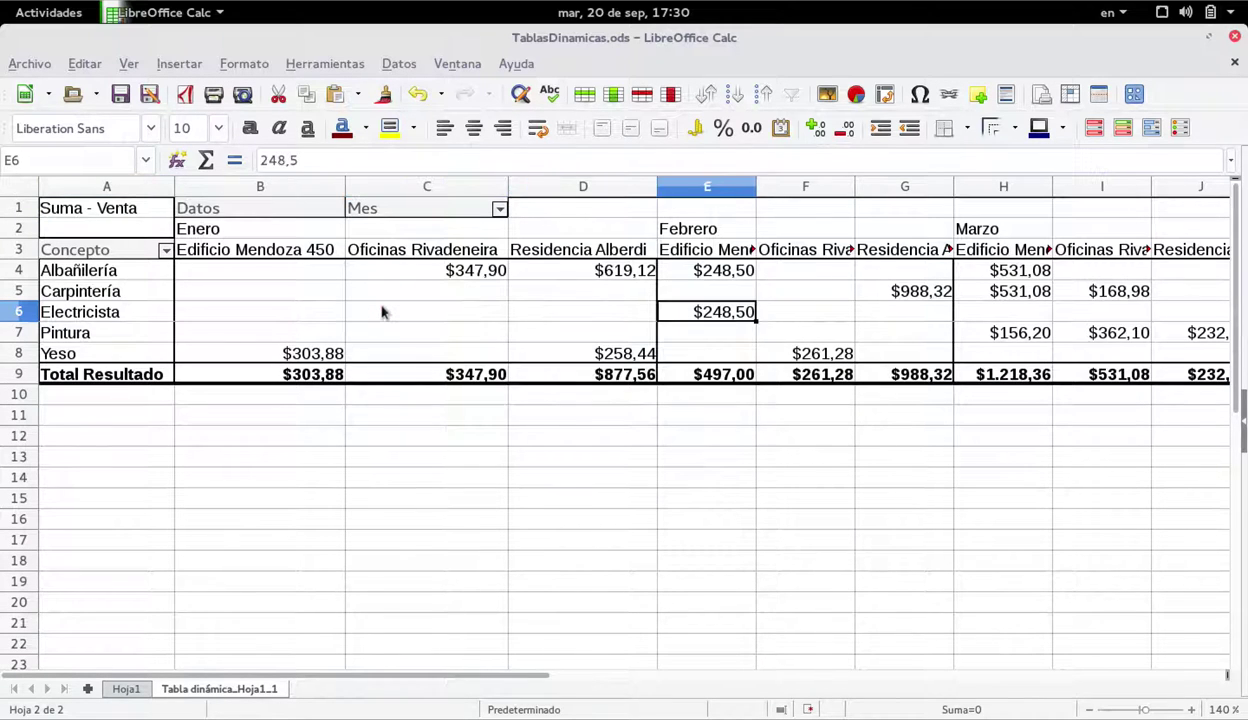
pyautogui.press('Right')
pyautogui.press('Left')
pyautogui.press('Left')
pyautogui.press('Left')
pyautogui.press('Left')
pyautogui.press('Left')
pyautogui.press('Left')
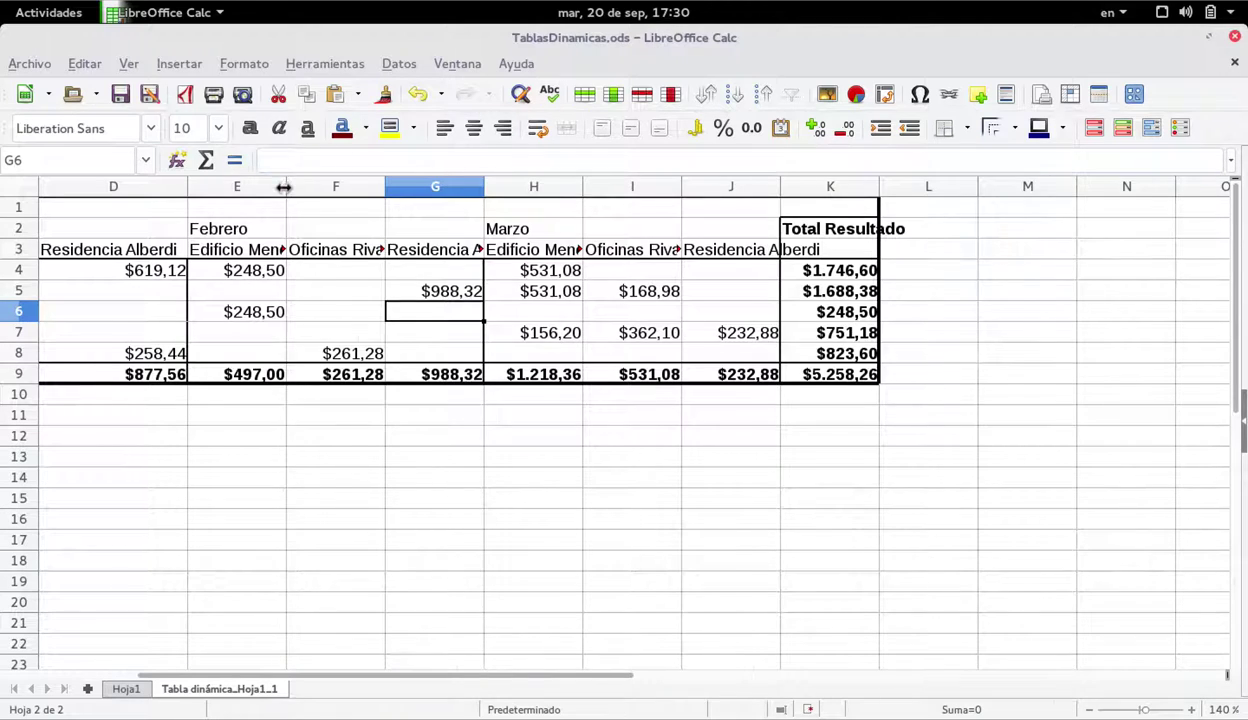
pyautogui.doubleClick(285, 187)
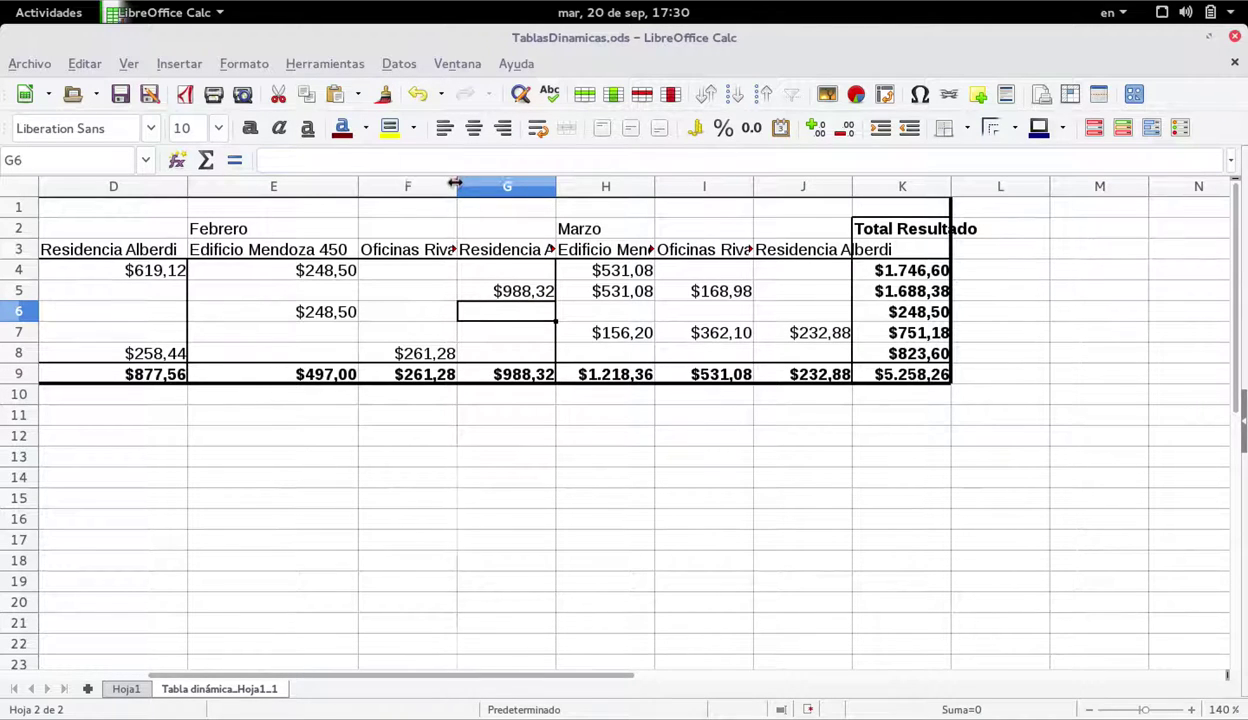
pyautogui.doubleClick(455, 182)
pyautogui.doubleClick(619, 187)
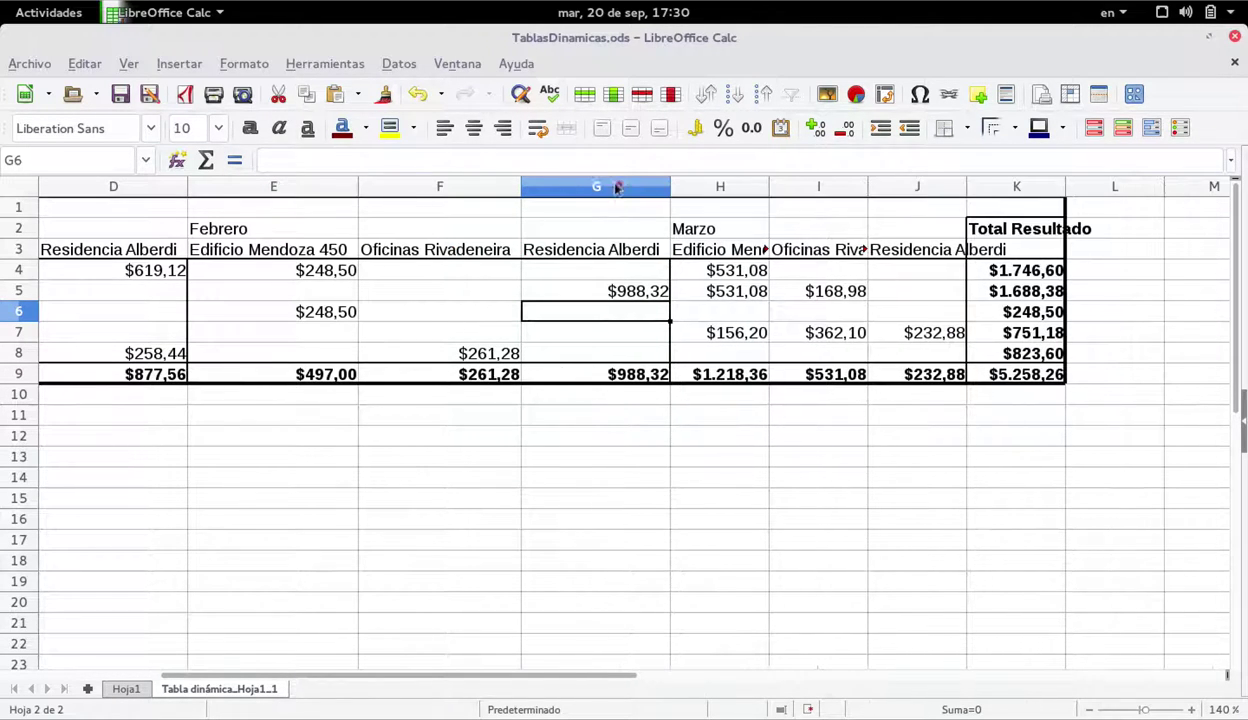
pyautogui.doubleClick(767, 186)
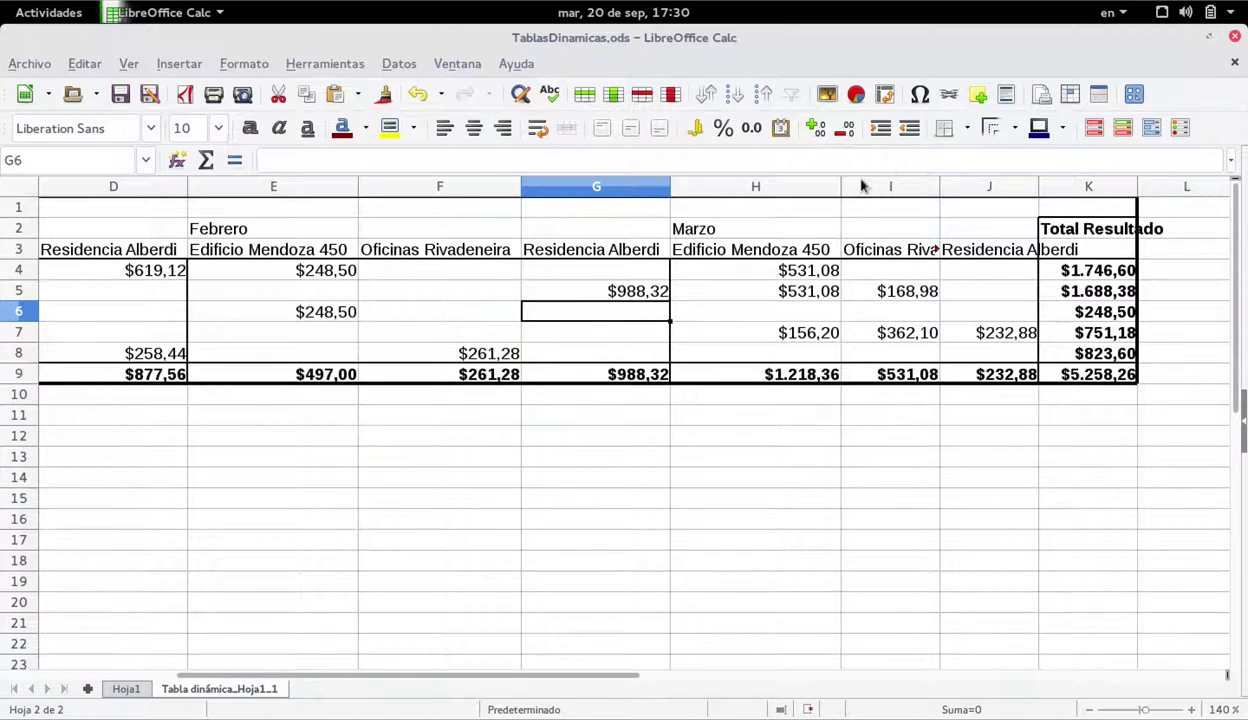
pyautogui.doubleClick(939, 186)
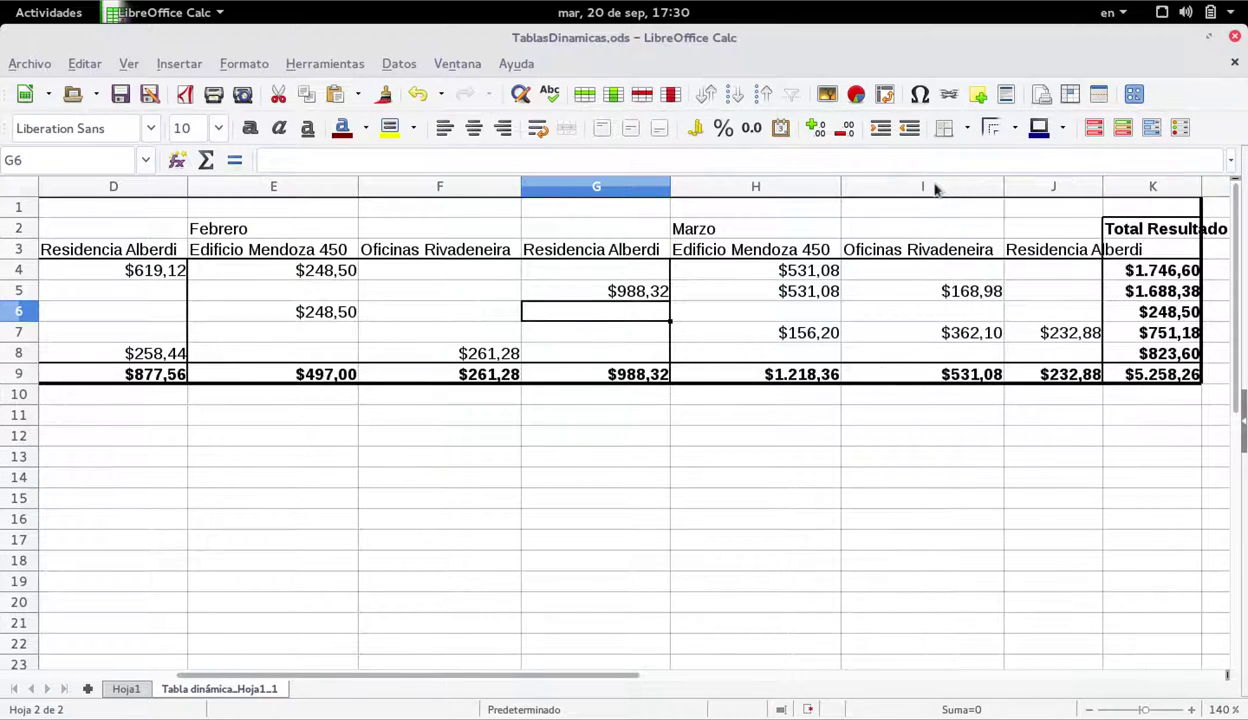
pyautogui.doubleClick(1100, 186)
# Fit the width of column K to its Total Resultado heading.
pyautogui.click(784, 392)
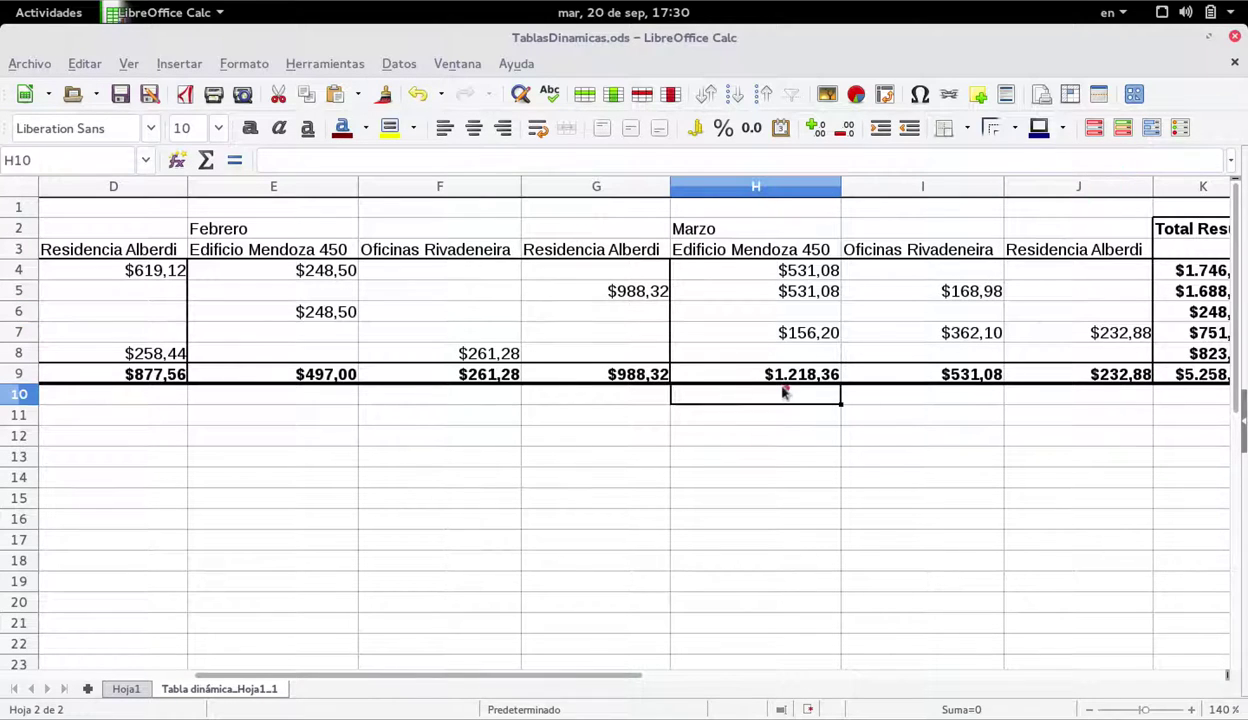
pyautogui.press('Right')
pyautogui.press('Right')
pyautogui.press('Right')
pyautogui.press('Right')
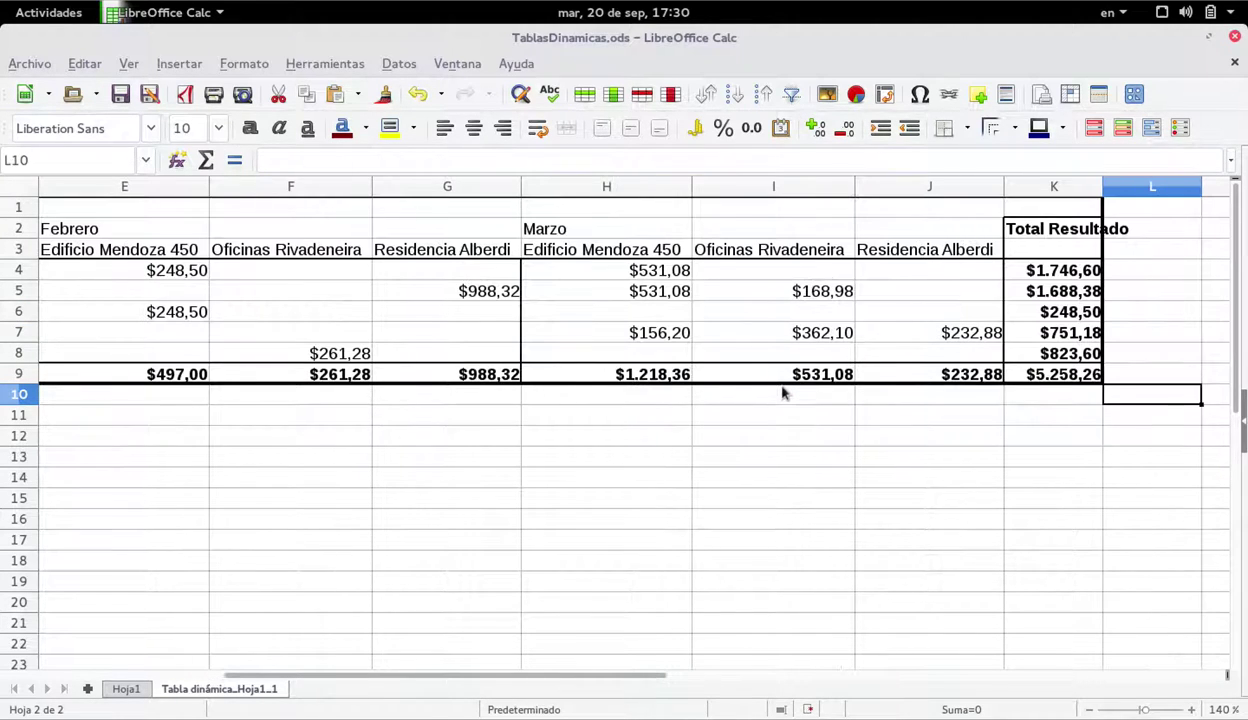
pyautogui.press('Up')
pyautogui.doubleClick(1101, 186)
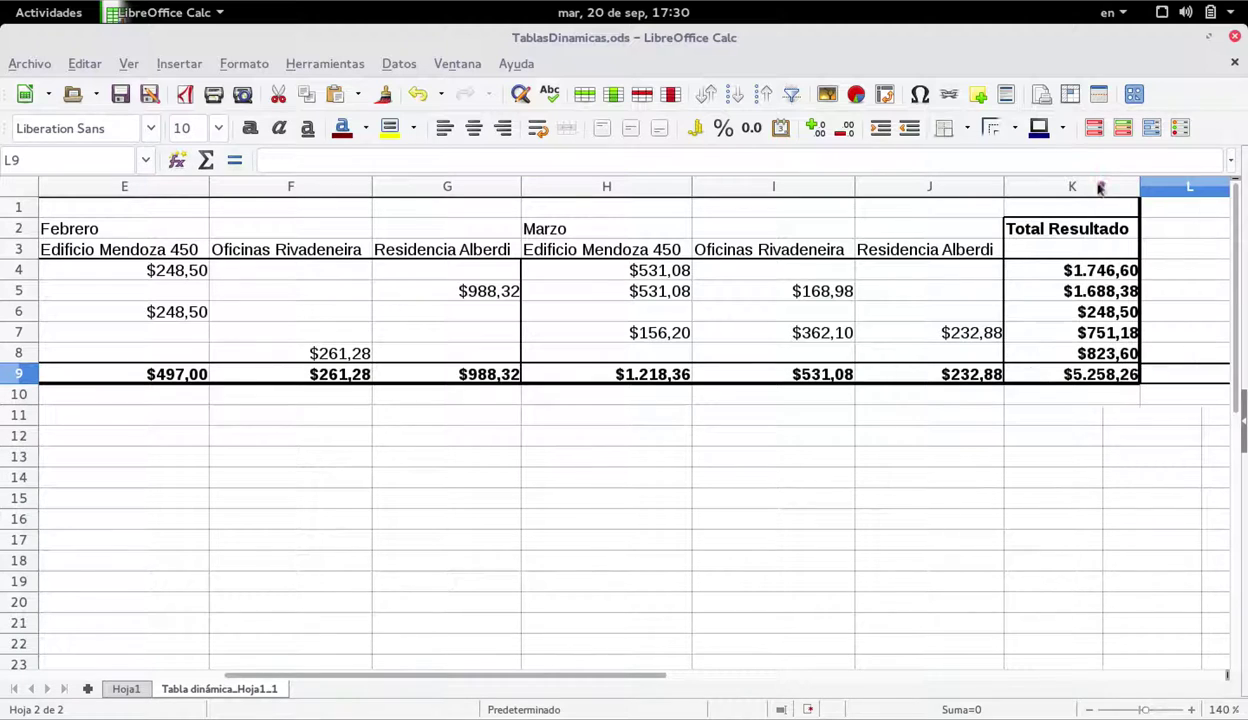
# Review the pivot table's month and work headings from the Total Resultado column back to Enero.
pyautogui.click(1106, 244)
pyautogui.press('Down')
pyautogui.press('Down')
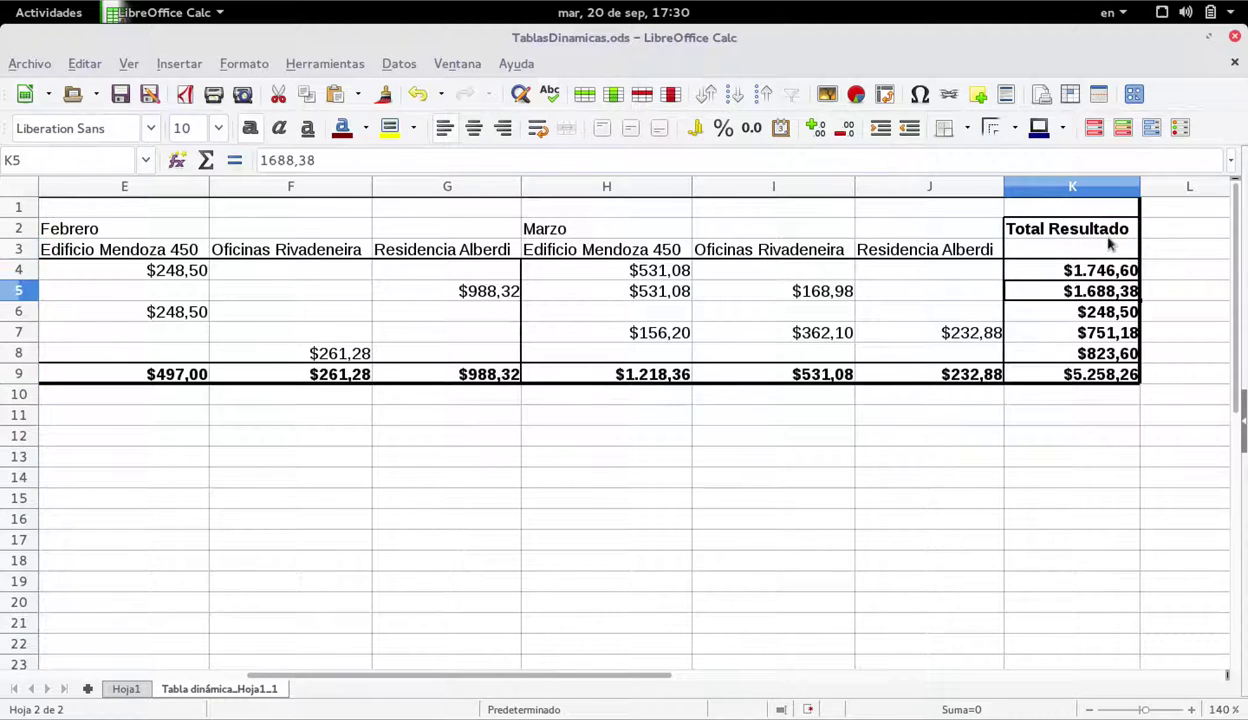
pyautogui.press('Up')
pyautogui.press('Up')
pyautogui.press('Up')
pyautogui.press('Left')
pyautogui.press('Left')
pyautogui.press('Left')
pyautogui.press('Left')
pyautogui.press('Left')
pyautogui.press('Left')
pyautogui.press('Left')
pyautogui.press('Left')
pyautogui.press('Left')
pyautogui.press('Left')
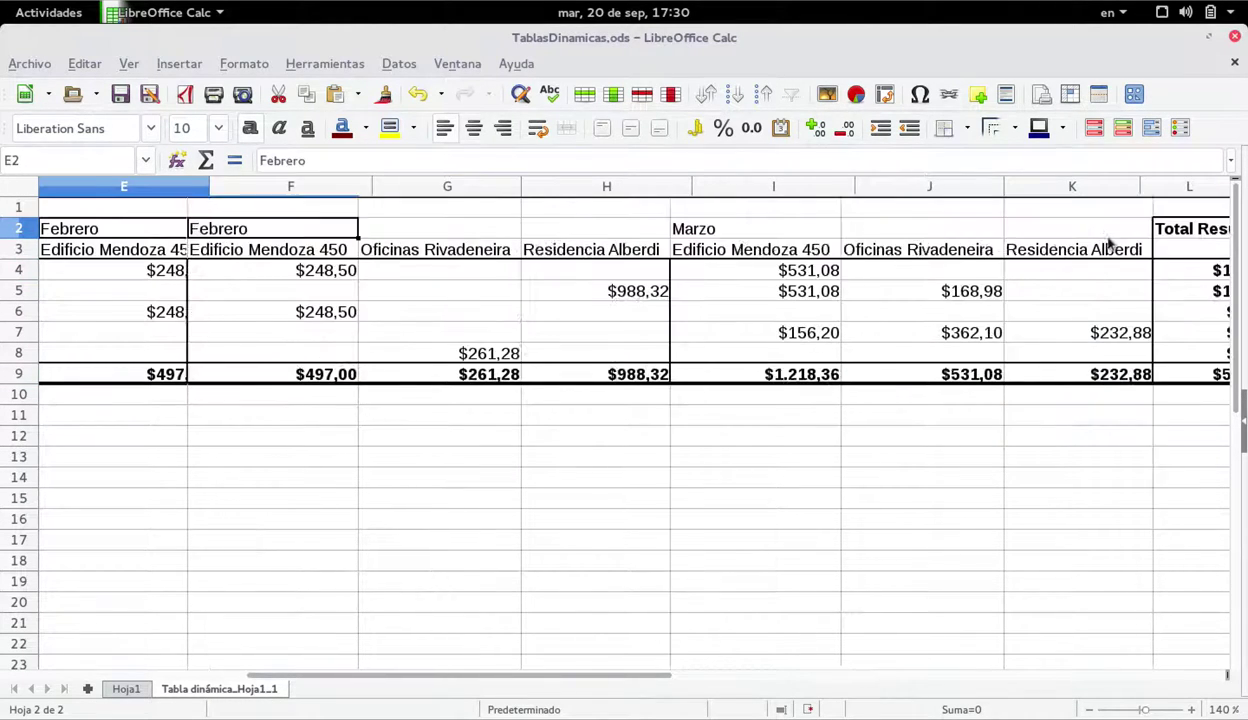
pyautogui.press('Down')
pyautogui.press('Right')
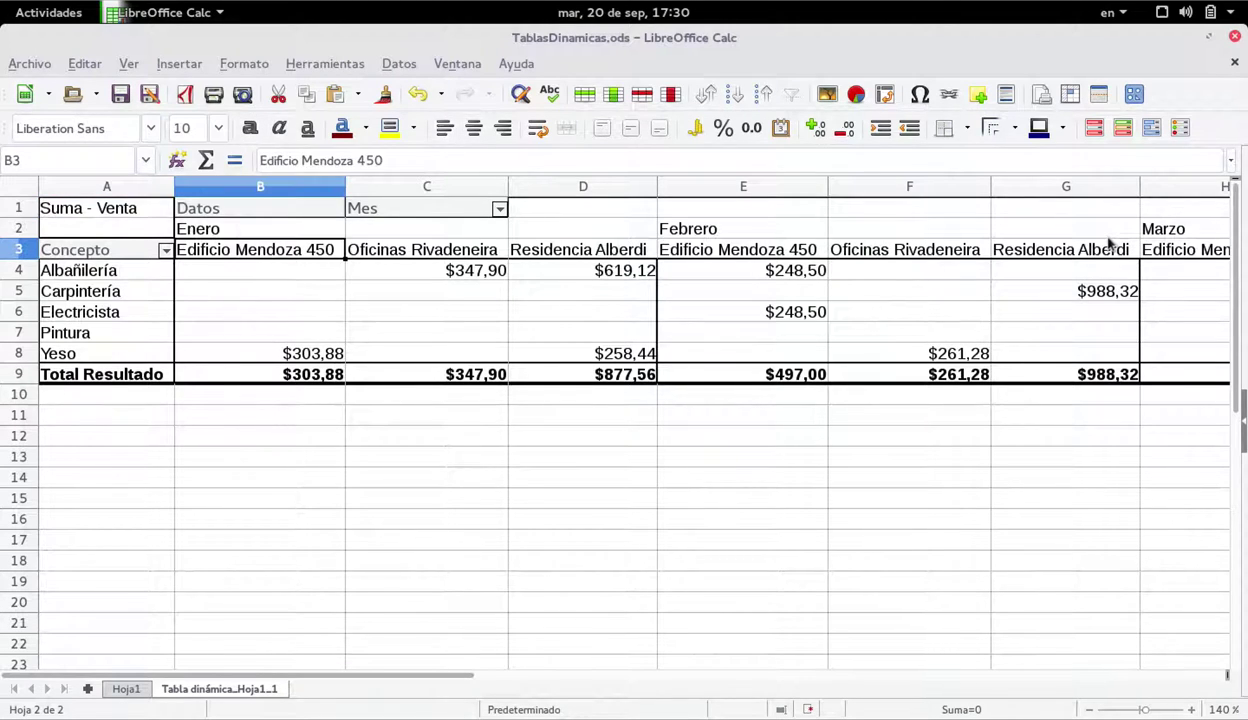
# Examine the Albañilería row across all months and works, and the Total Resultado column down to the grand total.
pyautogui.press('Down')
pyautogui.press('Right')
pyautogui.press('Right')
pyautogui.press('Right')
pyautogui.press('Right')
pyautogui.press('Right')
pyautogui.press('Right')
pyautogui.press('Right')
pyautogui.press('Right')
pyautogui.press('Right')
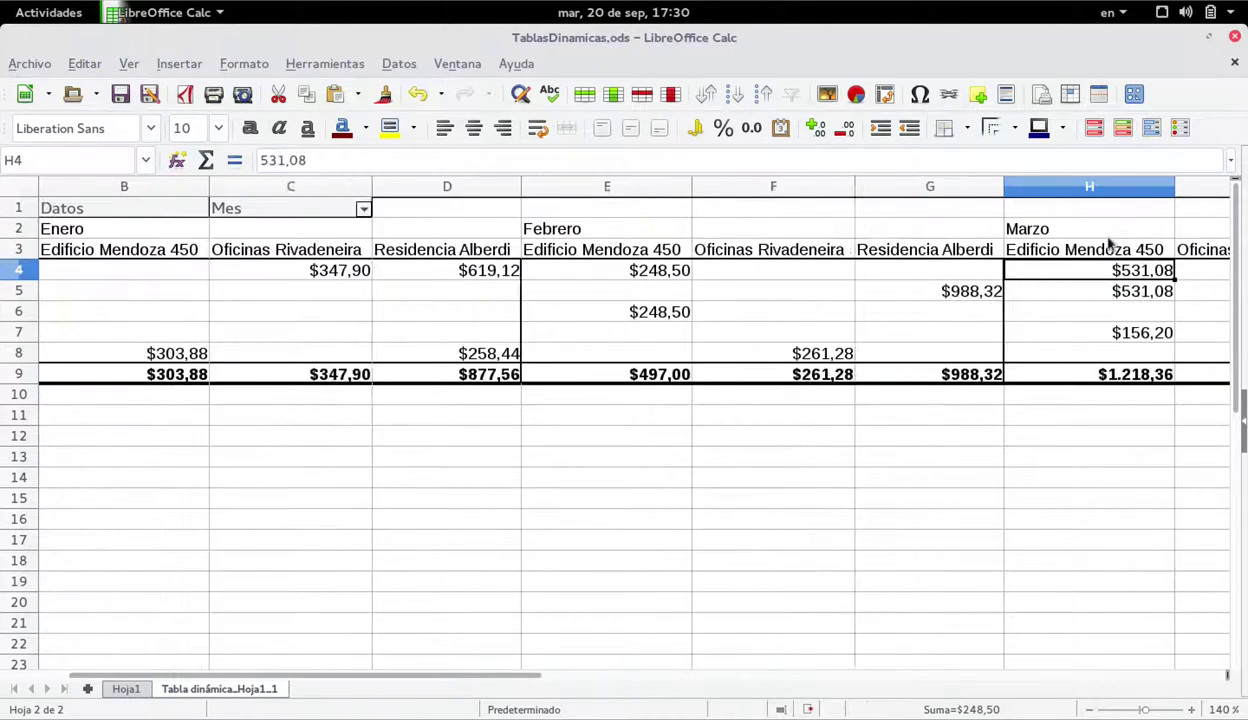
pyautogui.press('Left')
pyautogui.press('Left')
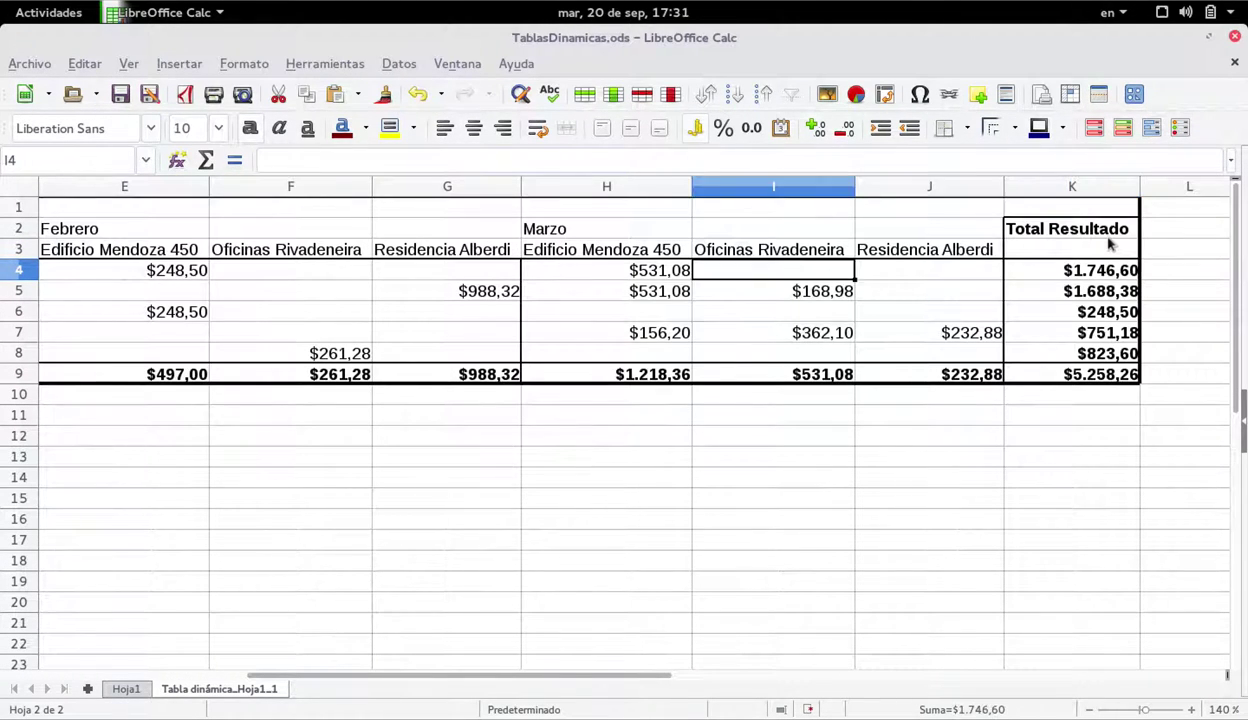
pyautogui.press('Left')
pyautogui.press('Right')
pyautogui.press('Right')
pyautogui.press('Right')
pyautogui.press('Down')
pyautogui.press('Down')
pyautogui.press('Down')
pyautogui.press('Down')
pyautogui.press('Down')
pyautogui.press('Down')
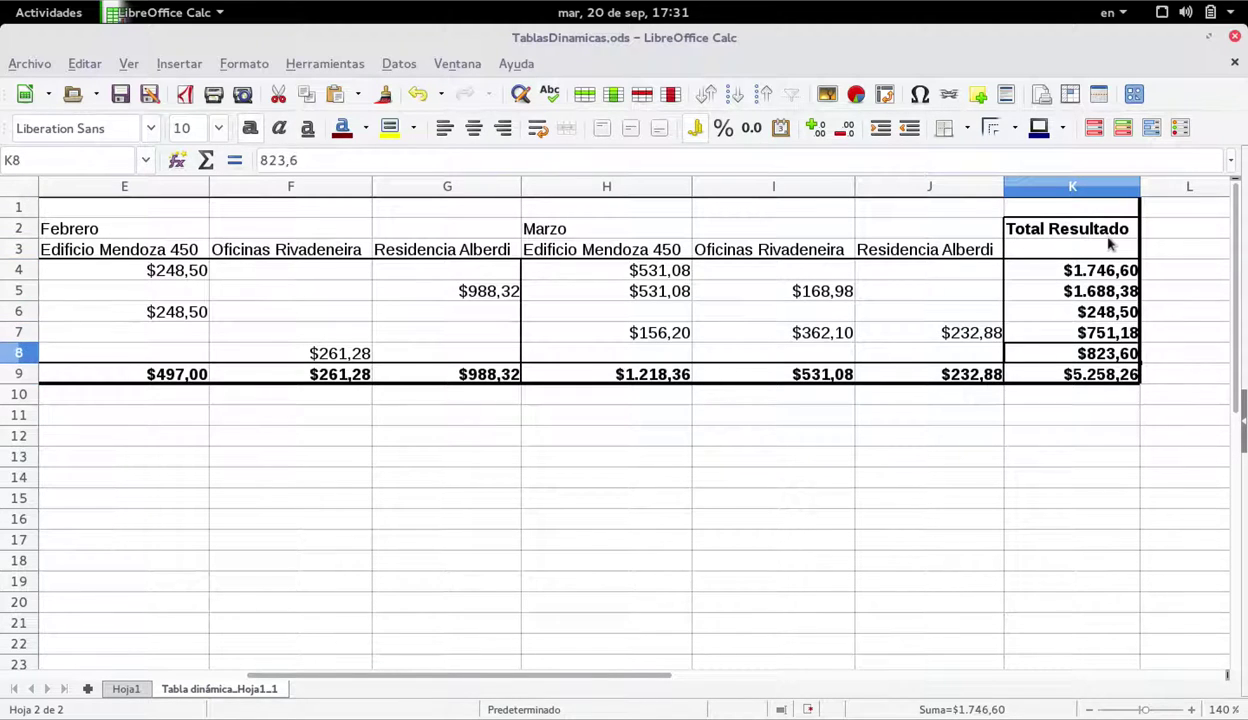
pyautogui.press('Up')
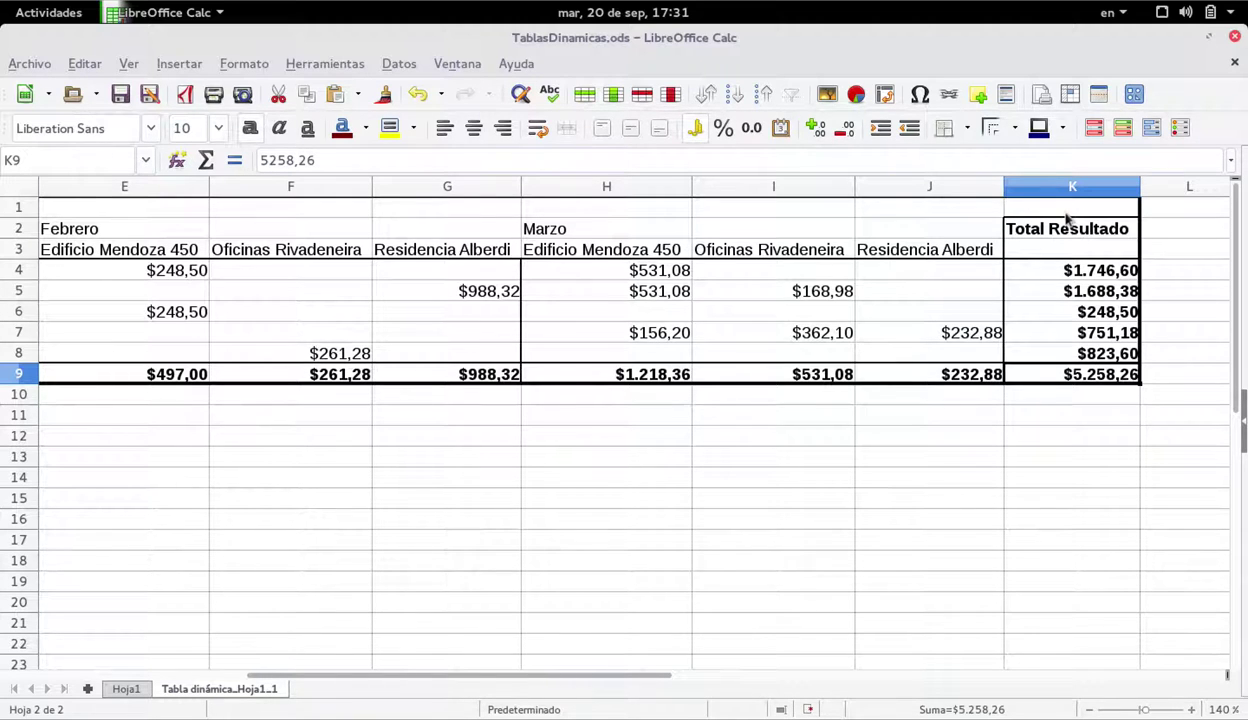
# Trace the Albañilería row from its Total Resultado cell back to the concept name and across to the total again.
pyautogui.click(1095, 272)
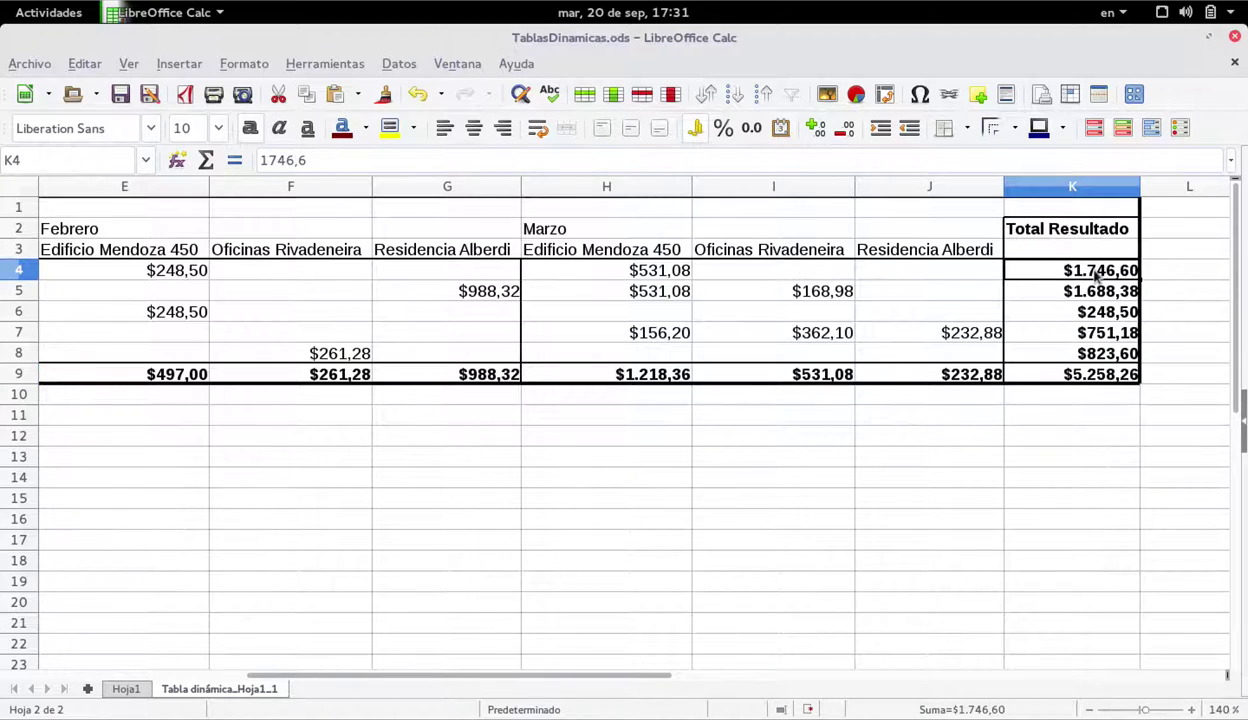
pyautogui.press('Left')
pyautogui.press('Left')
pyautogui.press('Left')
pyautogui.press('Left')
pyautogui.press('Left')
pyautogui.press('Left')
pyautogui.press('Left')
pyautogui.press('Left')
pyautogui.press('Left')
pyautogui.press('Left')
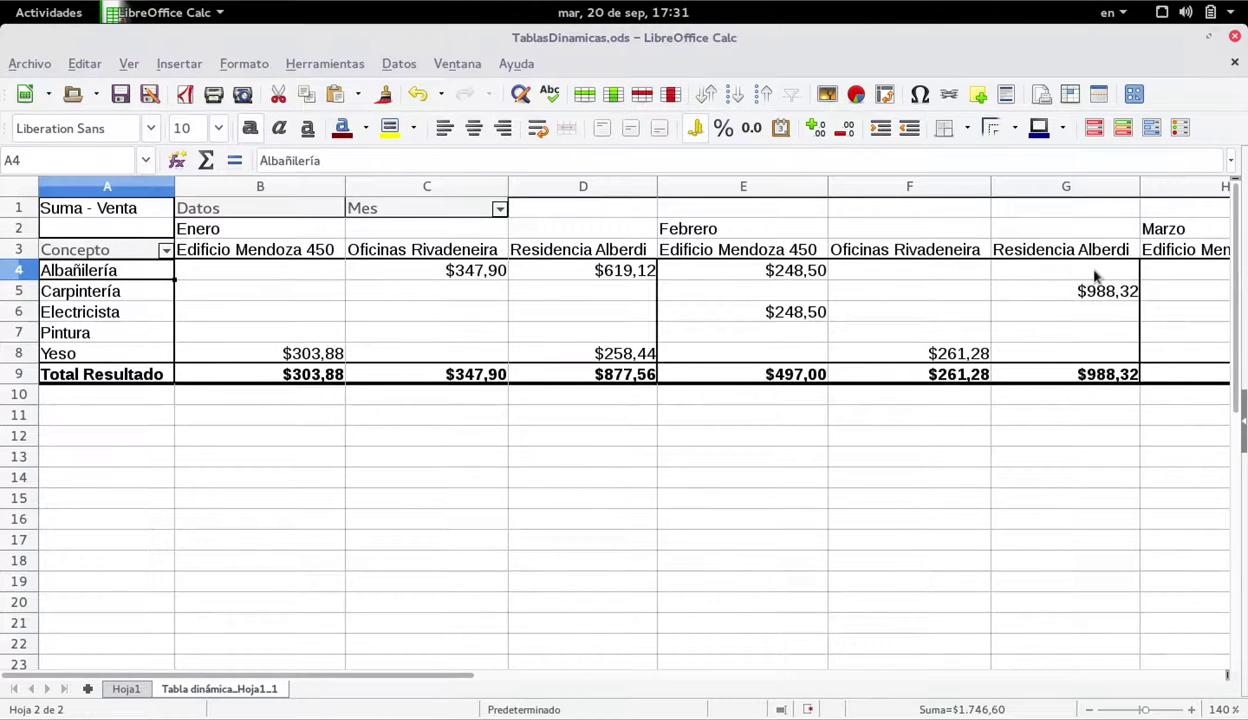
pyautogui.press('Right')
pyautogui.press('Right')
pyautogui.press('Right')
pyautogui.press('Right')
pyautogui.press('Right')
pyautogui.press('Right')
pyautogui.press('Right')
pyautogui.press('Right')
pyautogui.press('Right')
pyautogui.press('Right')
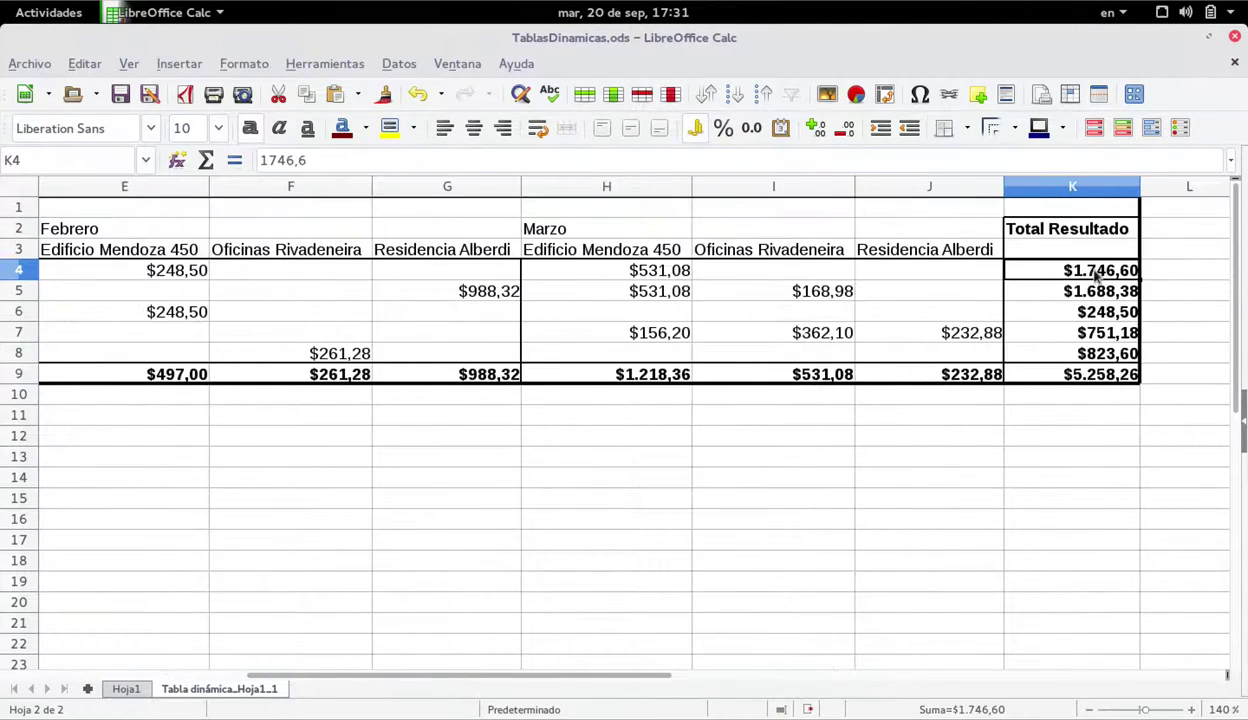
# Review each concept's total in the Total Resultado column, from Albañilería down to the grand total in K9.
pyautogui.press('Right')
pyautogui.press('Left')
pyautogui.press('Left')
pyautogui.press('Down')
pyautogui.press('Right')
pyautogui.press('Up')
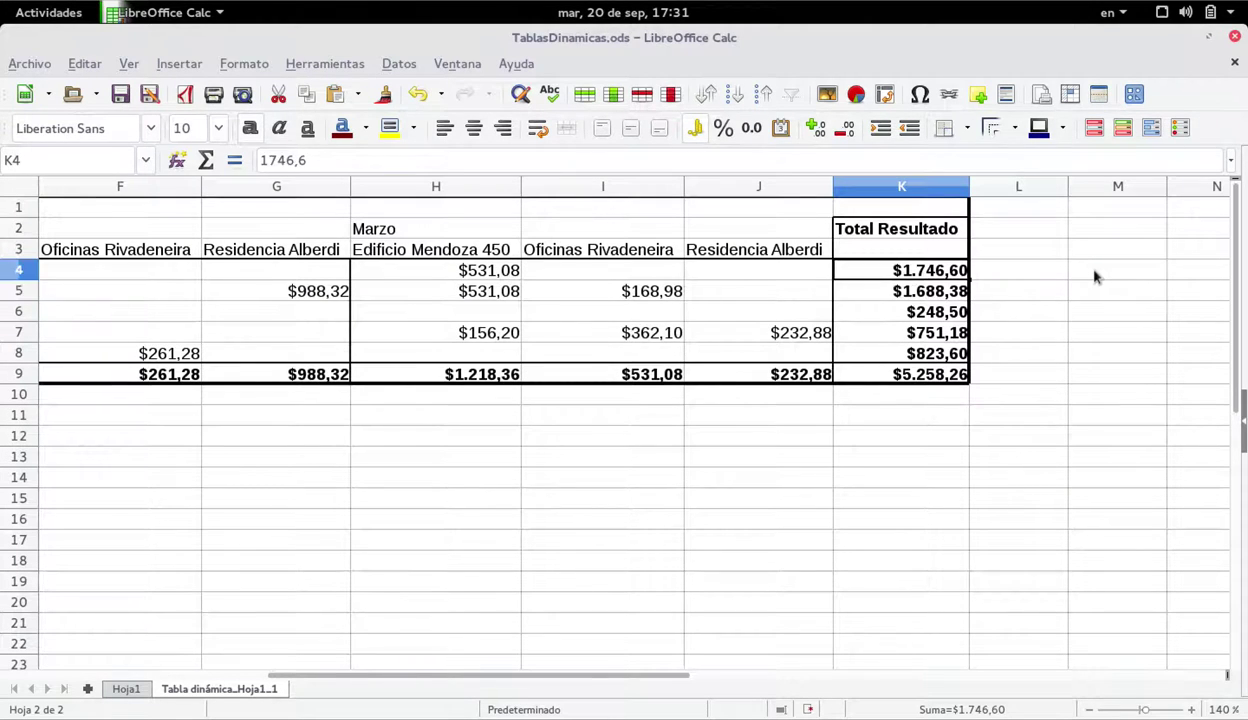
pyautogui.press('Up')
pyautogui.press('Down')
pyautogui.press('Down')
pyautogui.press('Down')
pyautogui.press('Down')
pyautogui.press('Down')
pyautogui.press('Down')
pyautogui.press('Up')
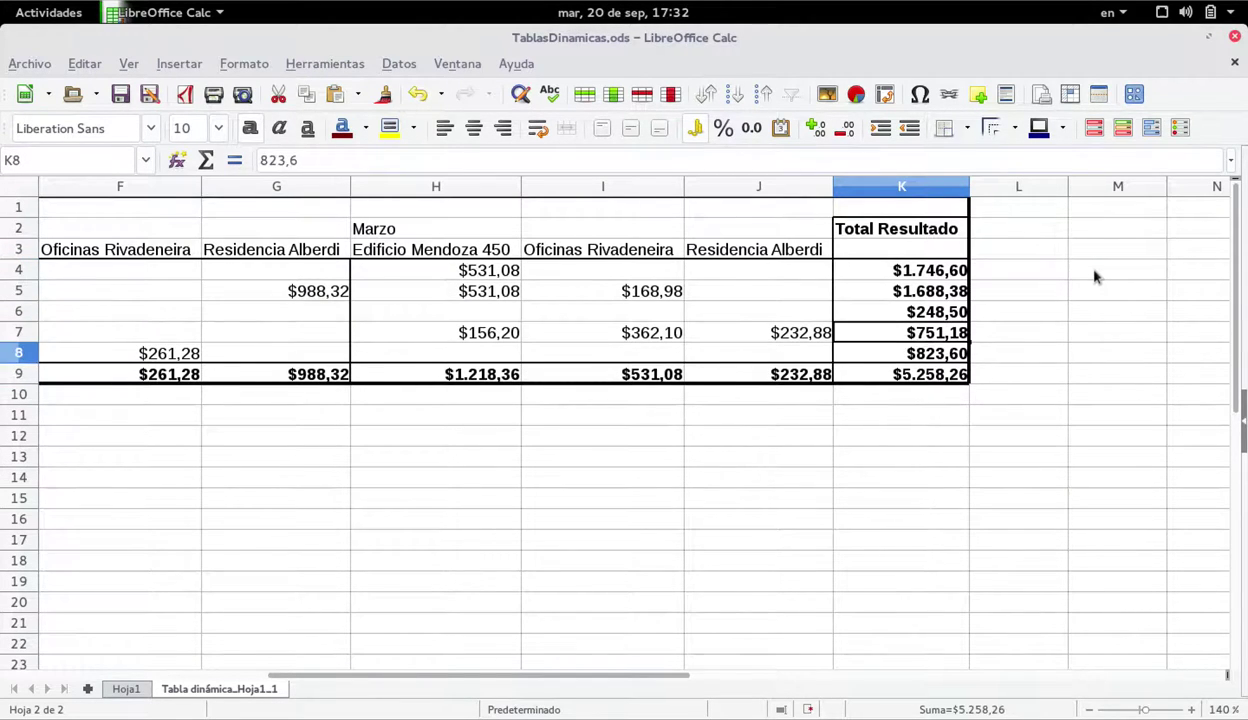
pyautogui.press('Up')
pyautogui.press('Up')
pyautogui.press('Up')
pyautogui.press('Up')
pyautogui.press('Left')
pyautogui.press('Right')
pyautogui.press('Right')
pyautogui.press('Down')
pyautogui.press('Down')
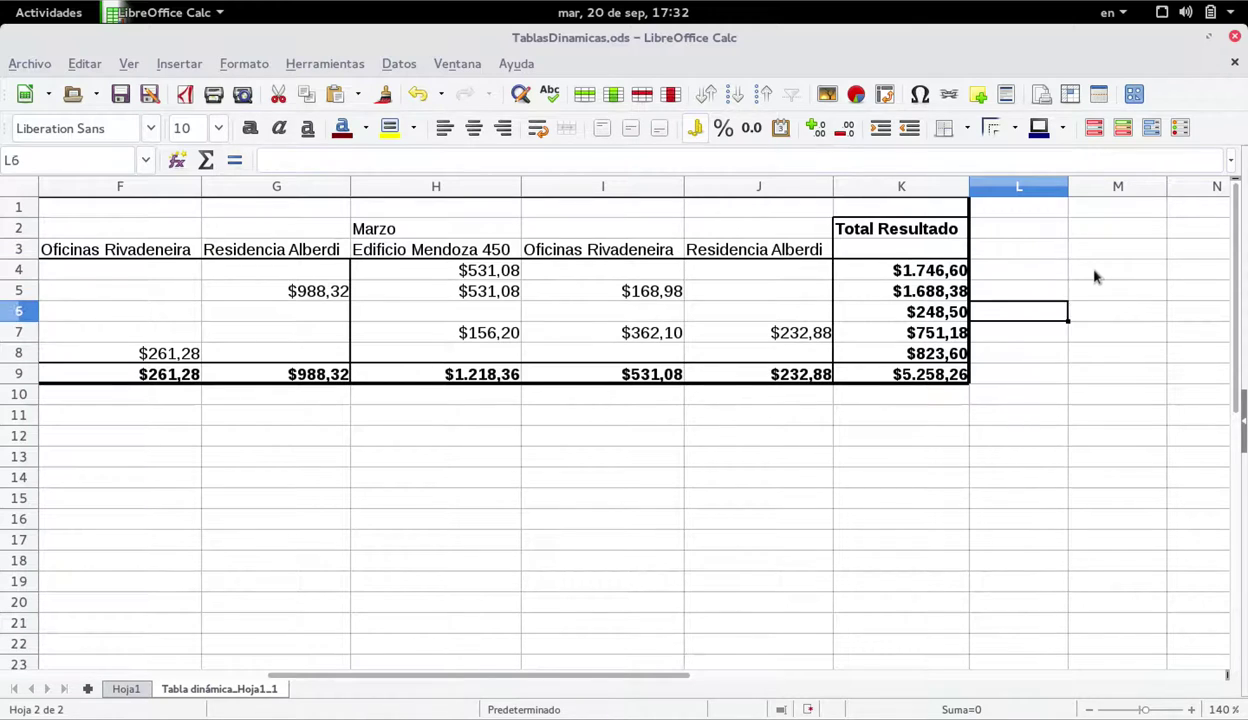
pyautogui.press('Down')
pyautogui.press('Down')
pyautogui.press('Left')
pyautogui.press('Down')
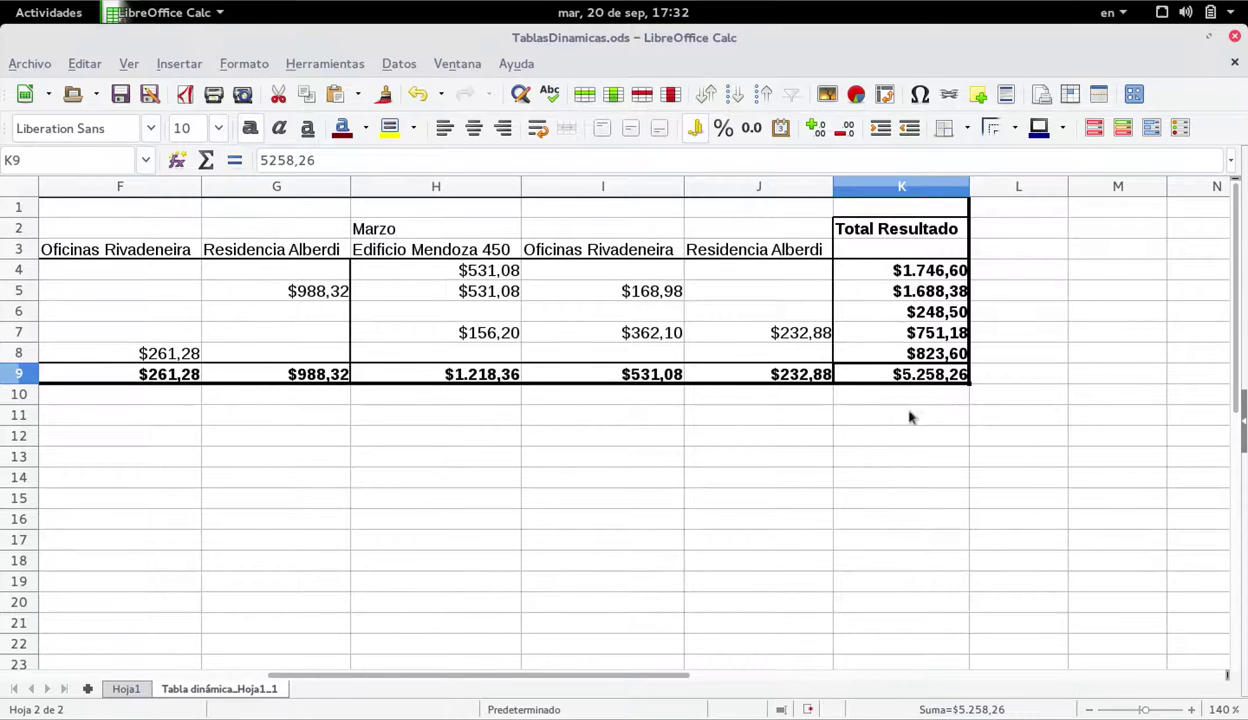
# Check the sum of Venta in cell D18 of Hoja1 against the grand total on the pivot table sheet.
pyautogui.click(122, 689)
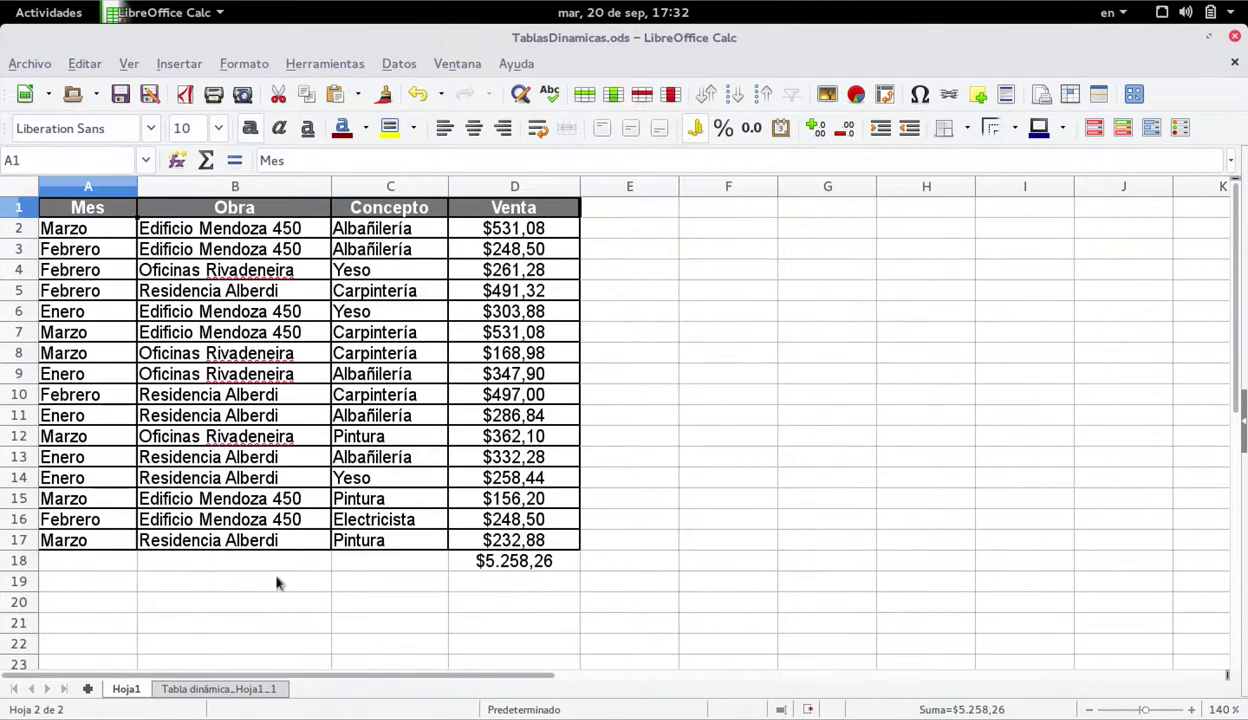
pyautogui.click(512, 565)
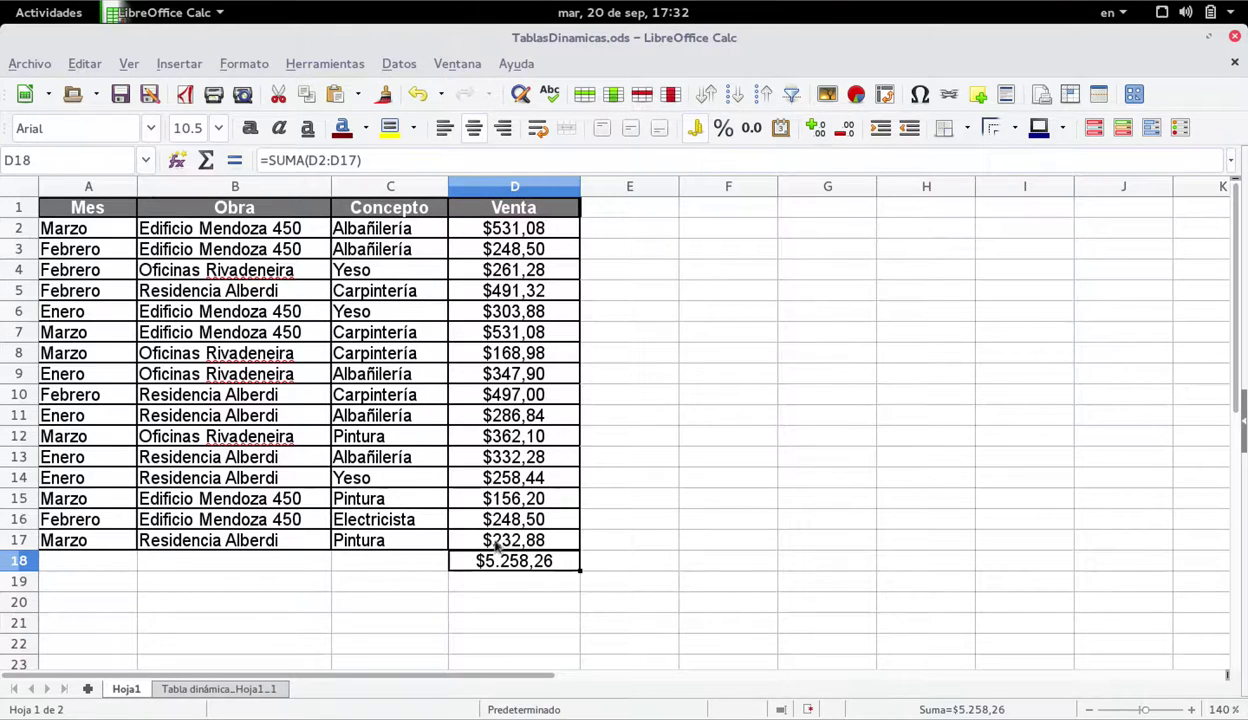
pyautogui.click(207, 686)
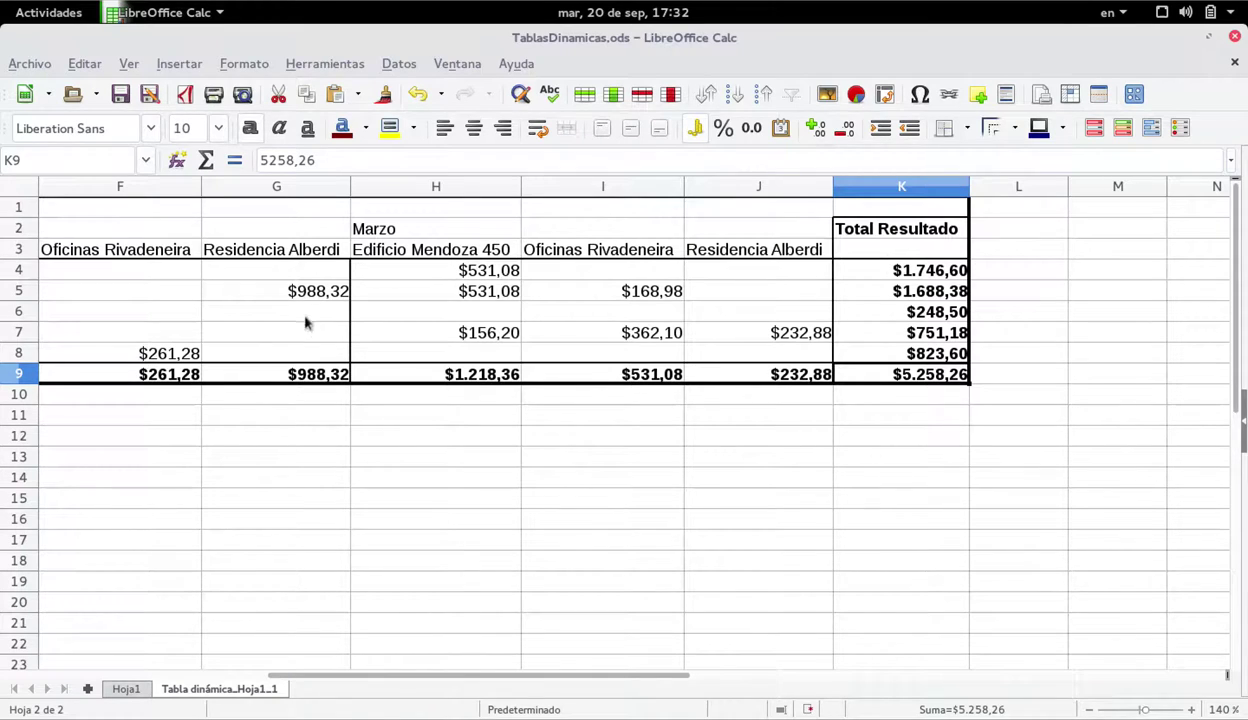
pyautogui.scroll(-2, 686, 384)
pyautogui.scroll(2, 686, 384)
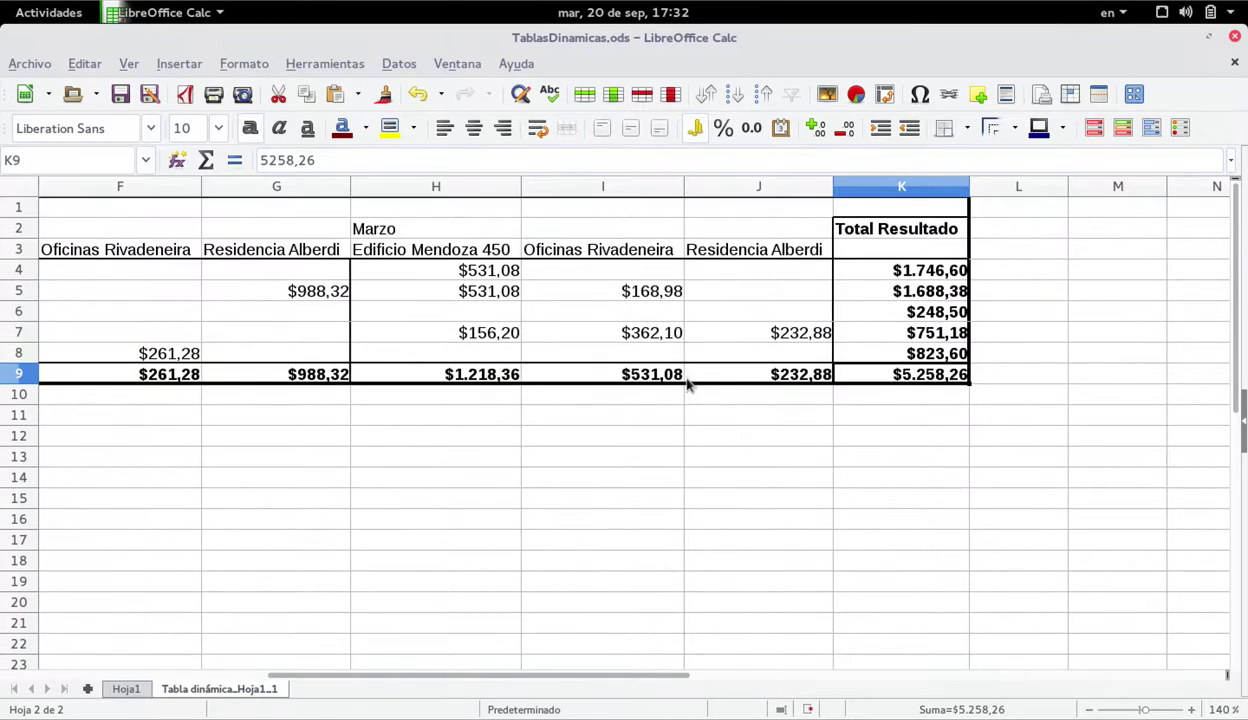